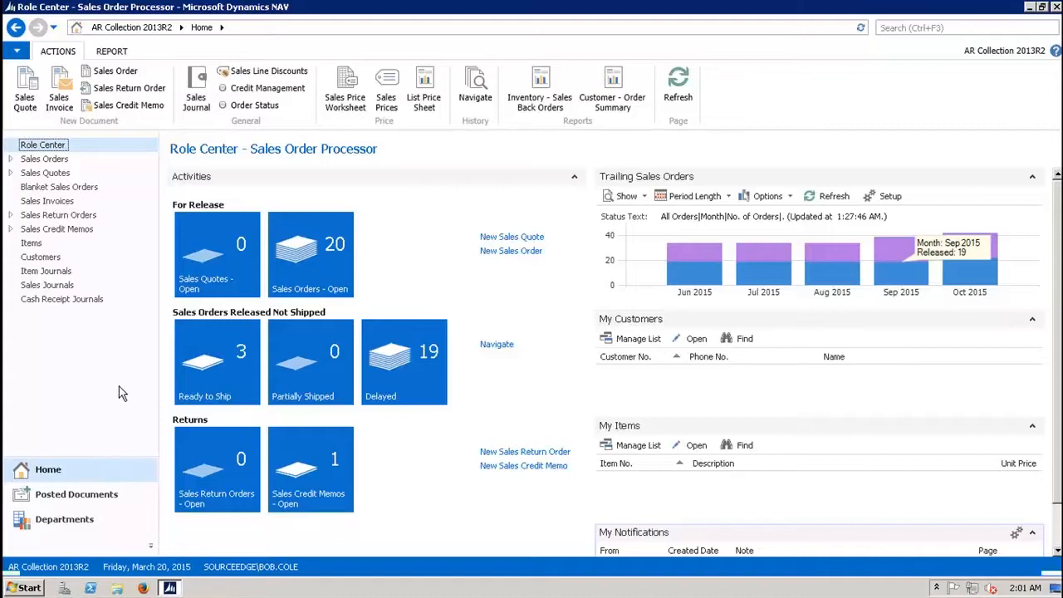
# Open the Administration page of Debt Collection within the Financial Management department
pyautogui.click(73, 521)
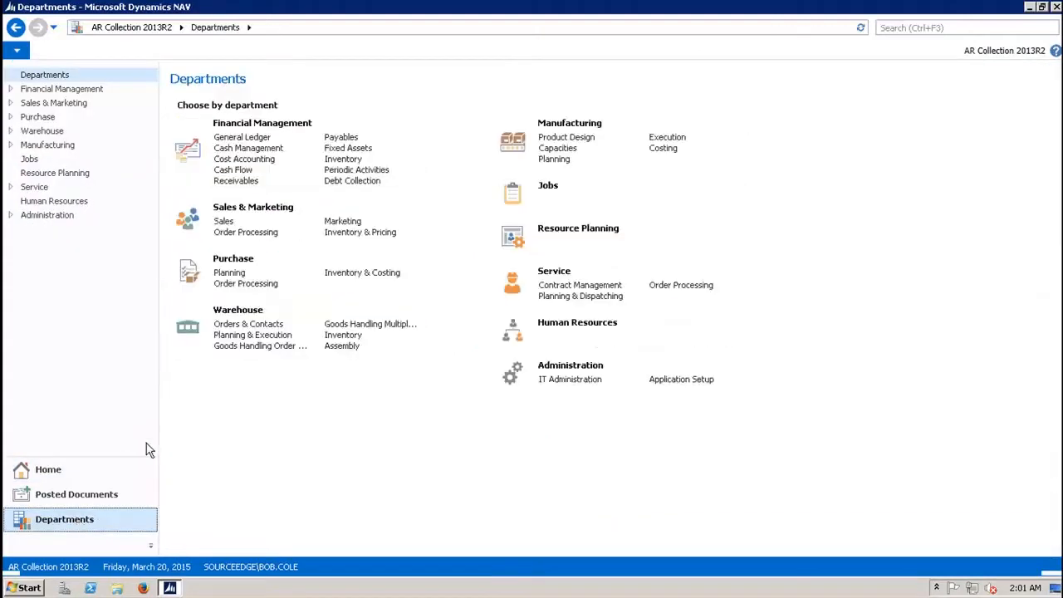
pyautogui.click(349, 184)
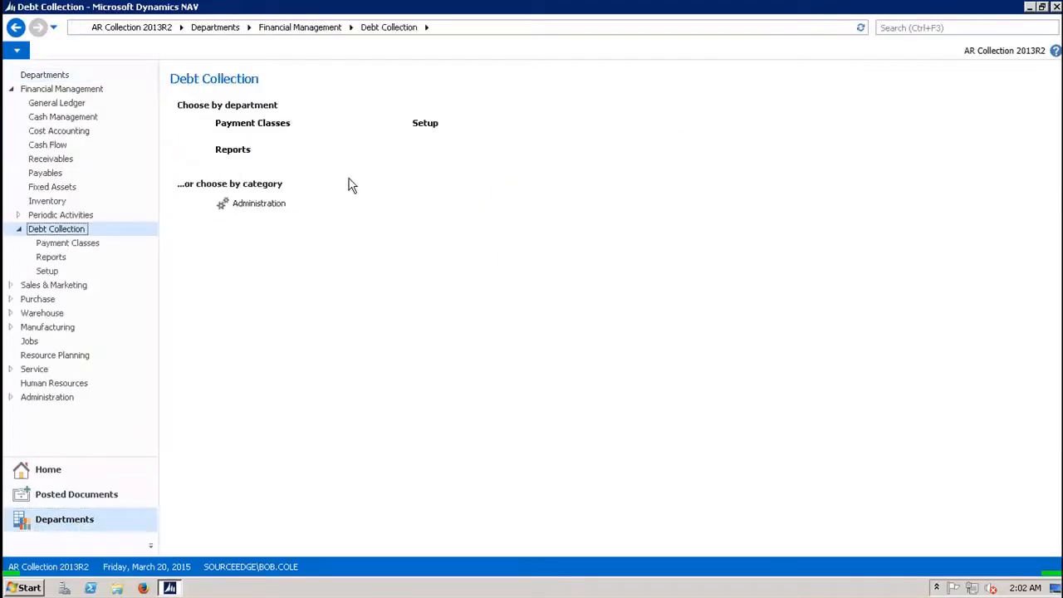
pyautogui.click(261, 207)
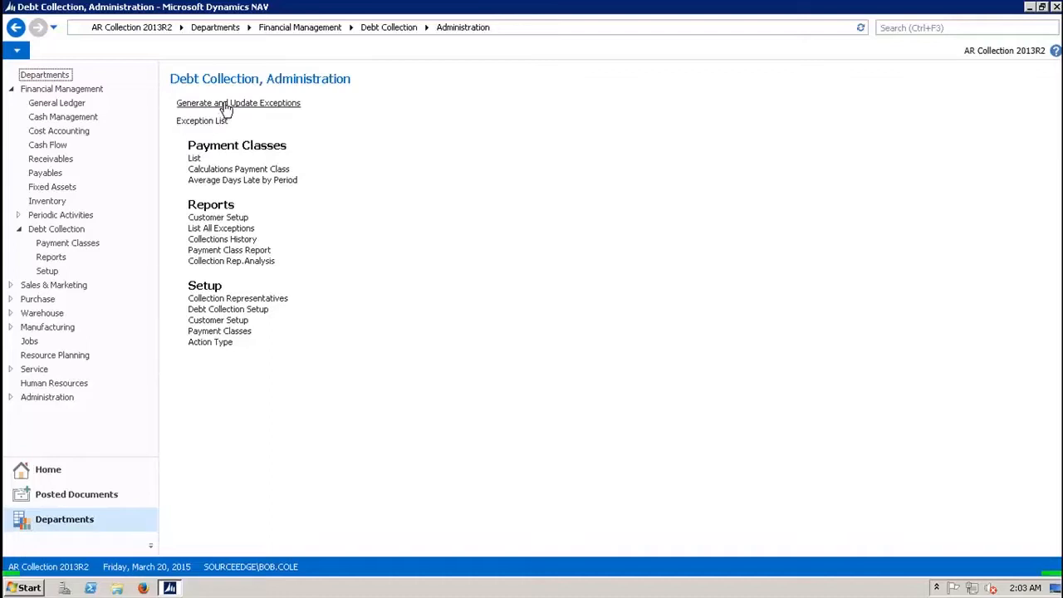
# Generate and update the exceptions as of 03/20/15, leaving the oldest posting date blank
pyautogui.click(226, 103)
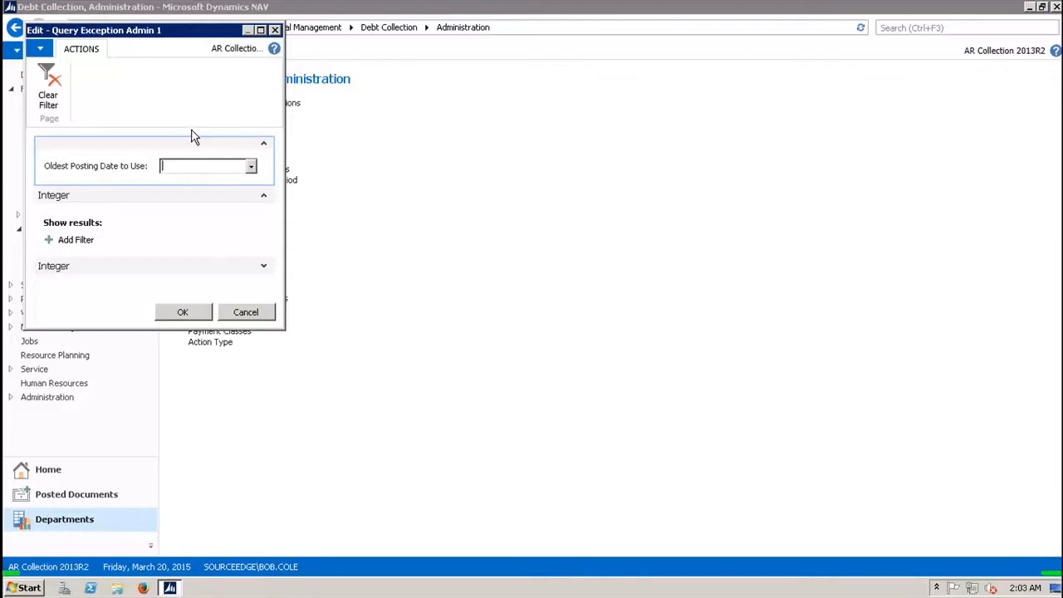
pyautogui.click(184, 314)
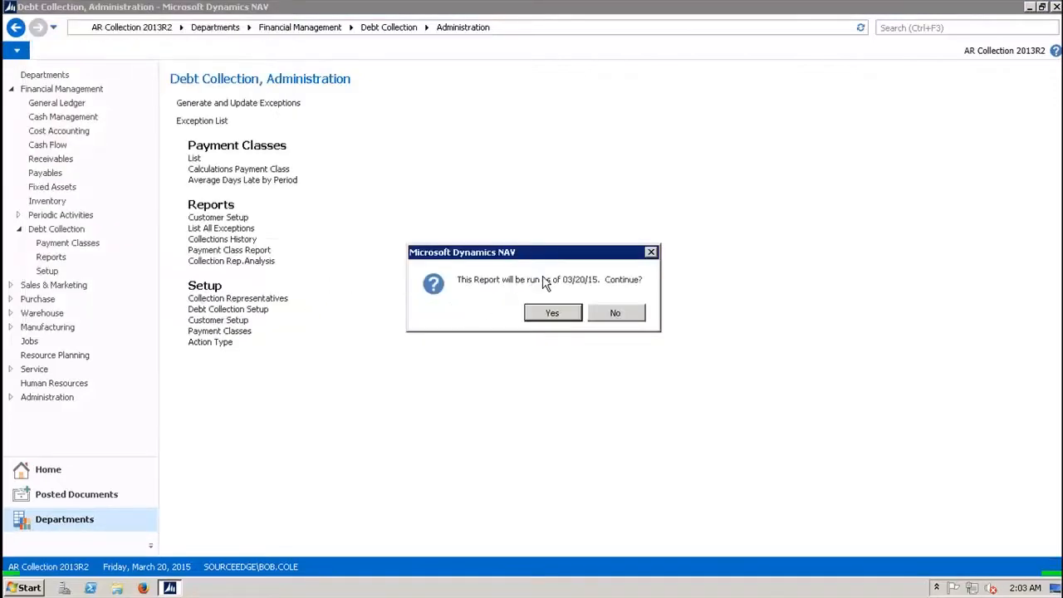
pyautogui.click(555, 317)
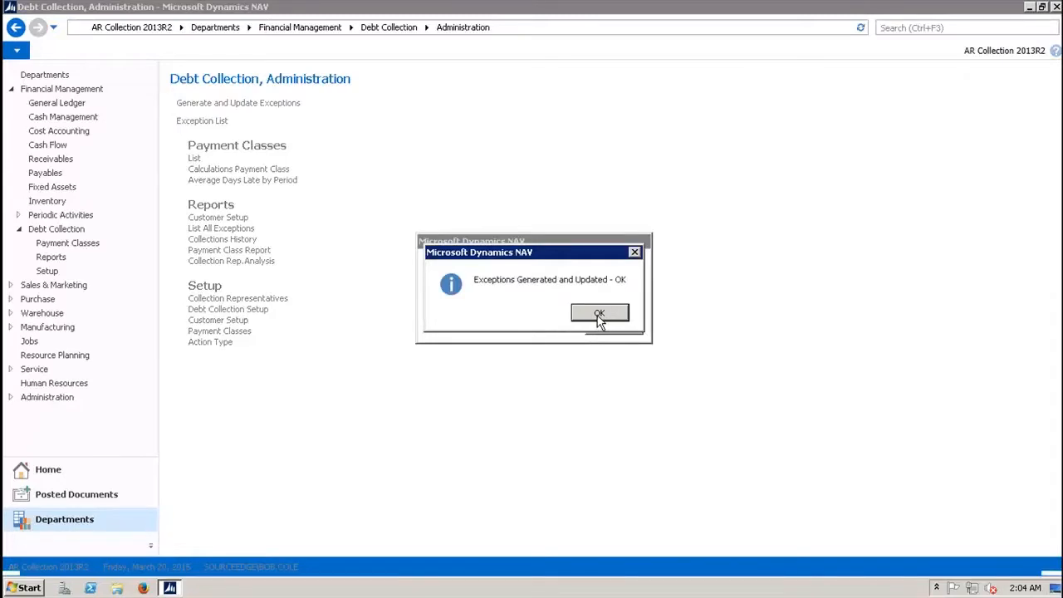
pyautogui.click(599, 315)
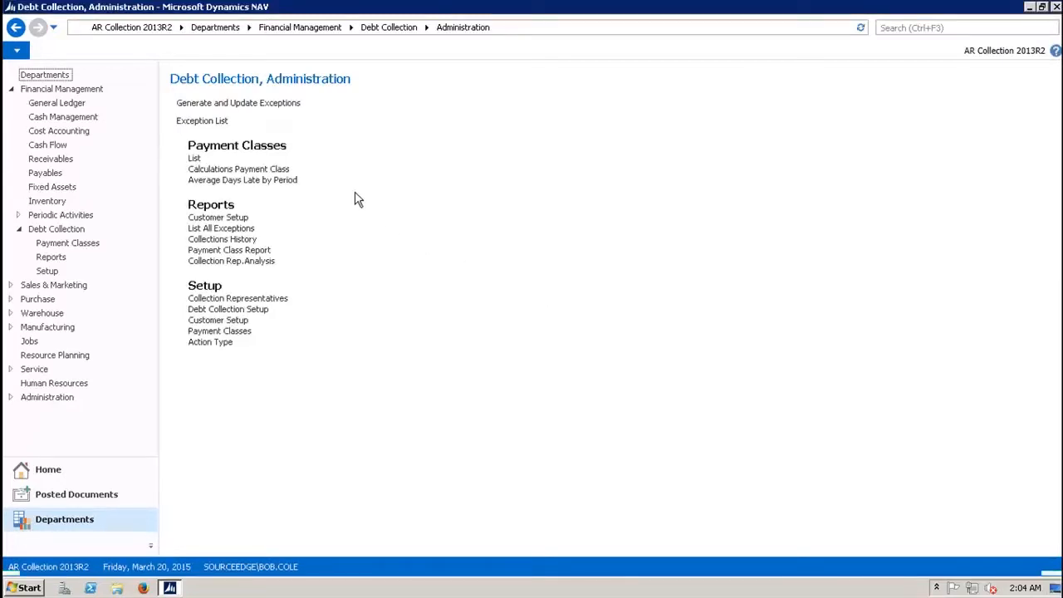
# Open the Exception List with only your own exceptions and look through its entries
pyautogui.click(213, 125)
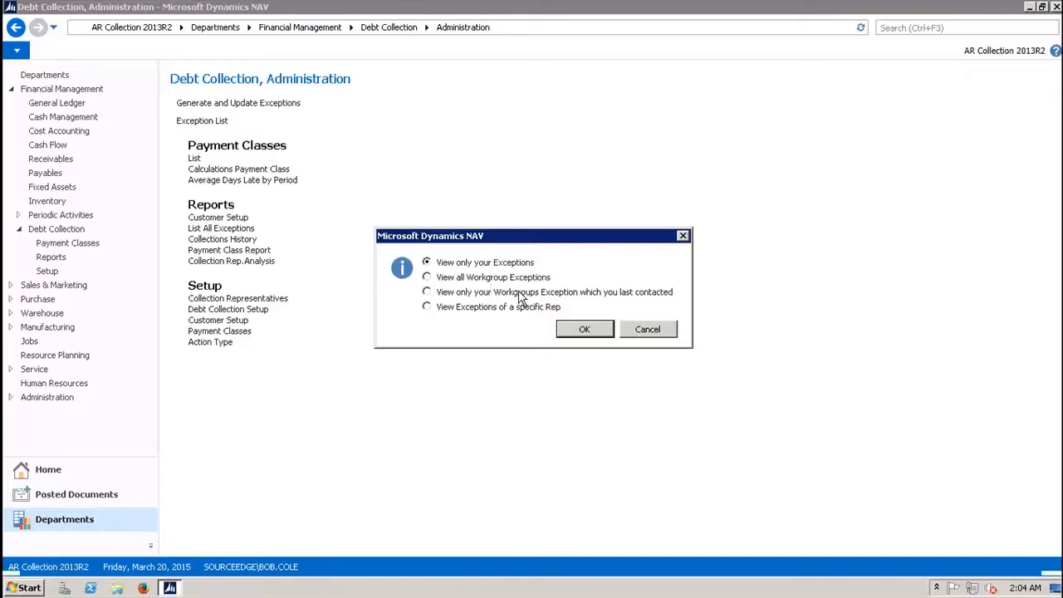
pyautogui.click(572, 332)
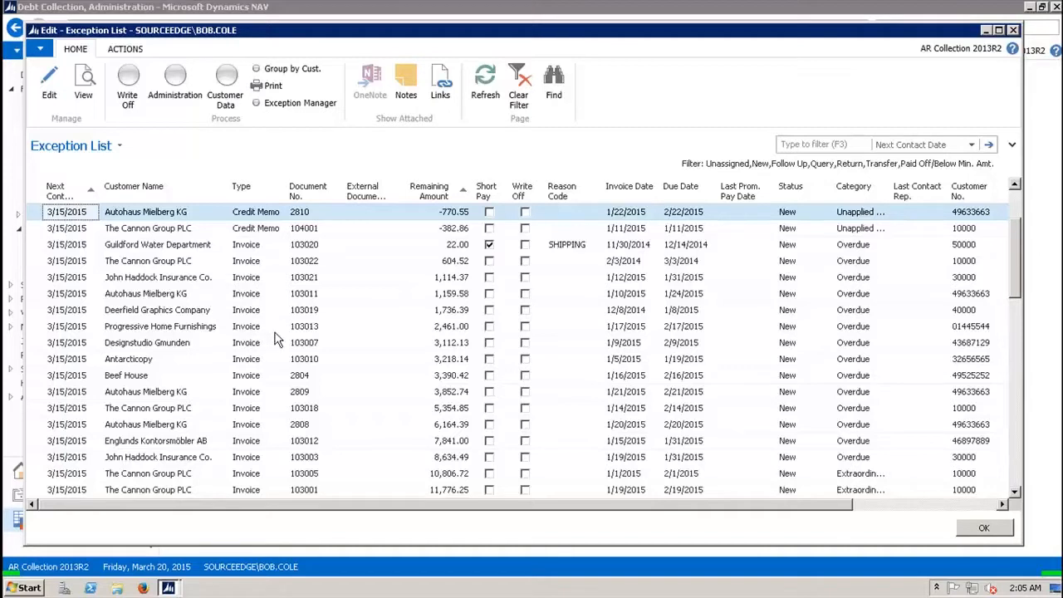
pyautogui.moveTo(1016, 286); pyautogui.dragTo(1015, 464)
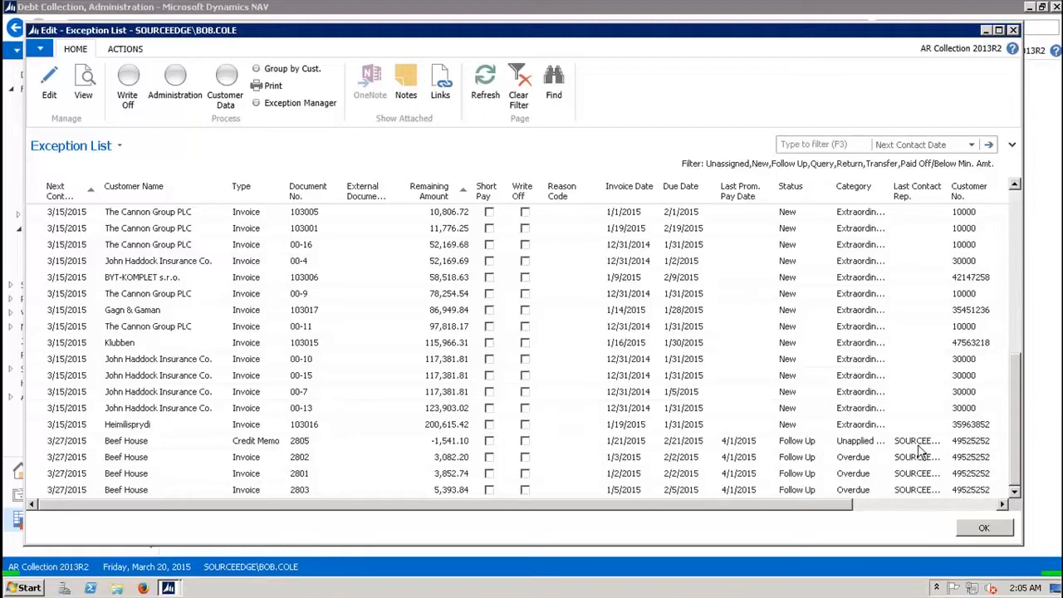
pyautogui.moveTo(1015, 423); pyautogui.dragTo(1017, 156)
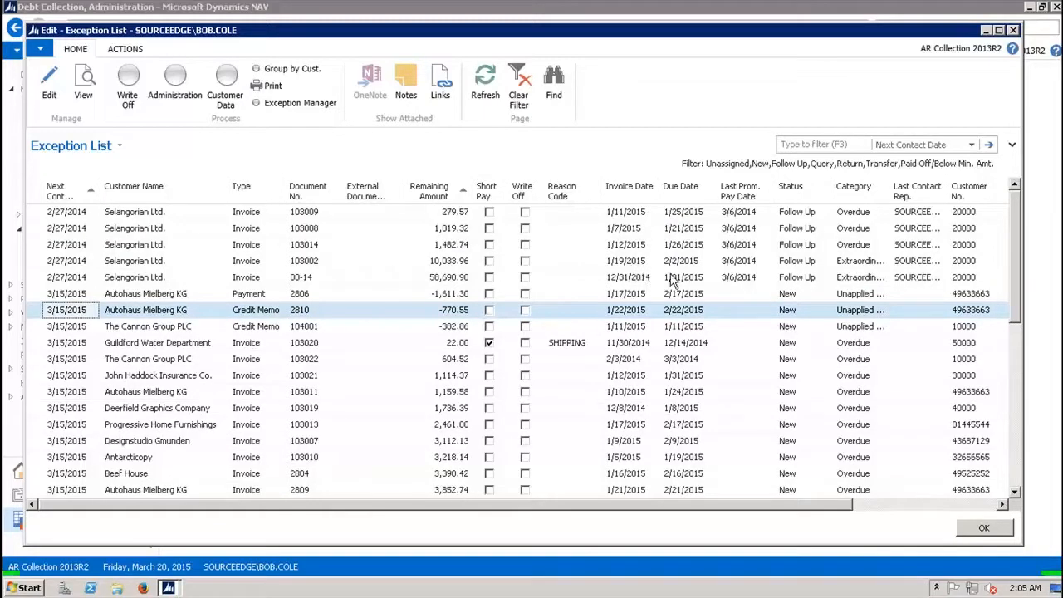
pyautogui.moveTo(1021, 270); pyautogui.dragTo(1019, 334)
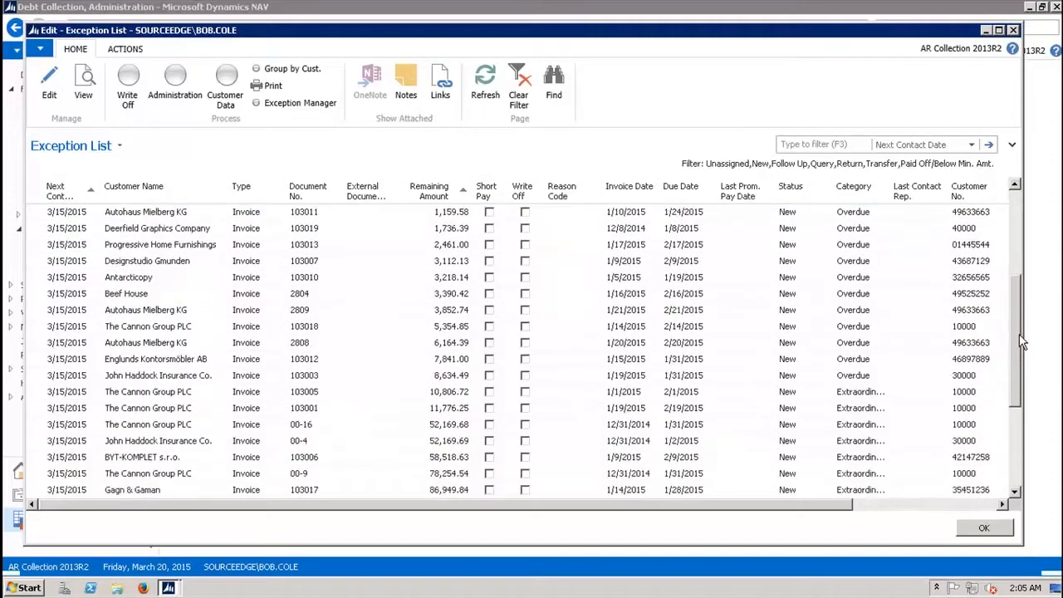
pyautogui.click(782, 233)
# Open the Exception Manager for The Cannon Group PLC's 5,354.85 invoice, review its available actions, and close it
pyautogui.click(152, 328)
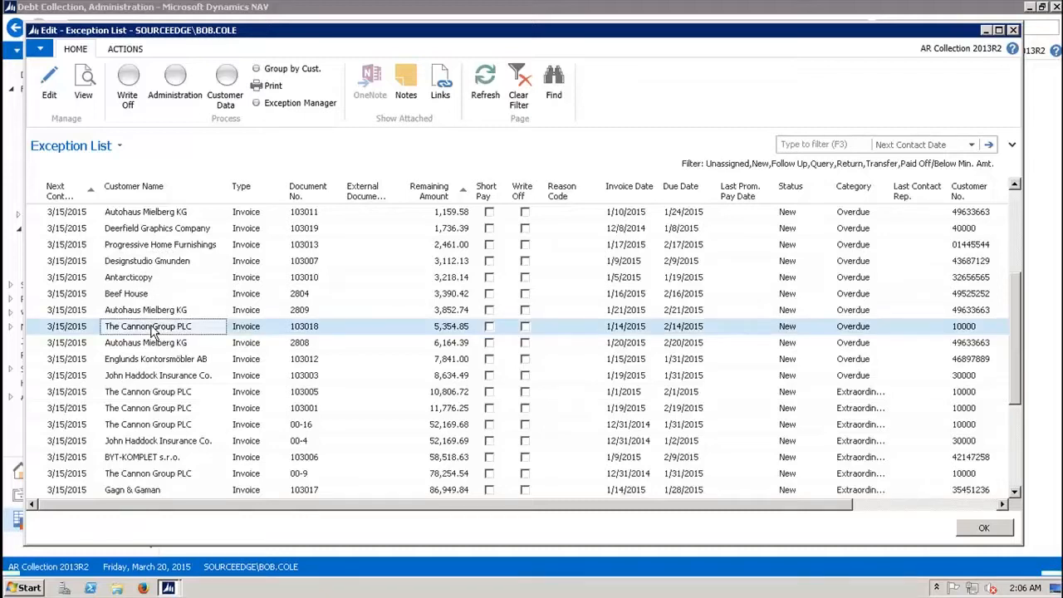
pyautogui.click(283, 109)
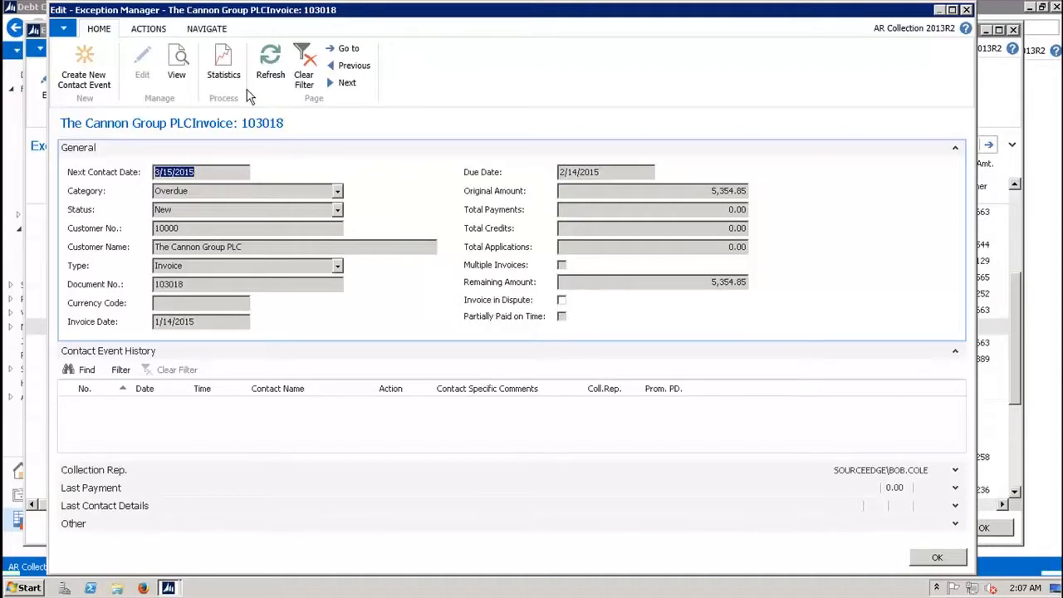
pyautogui.click(207, 30)
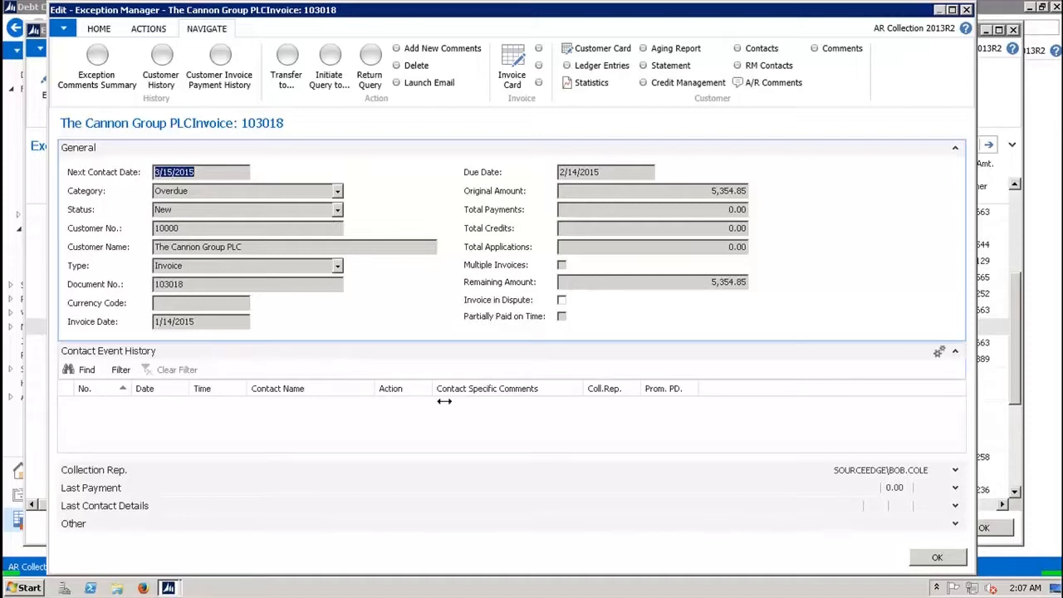
pyautogui.click(100, 28)
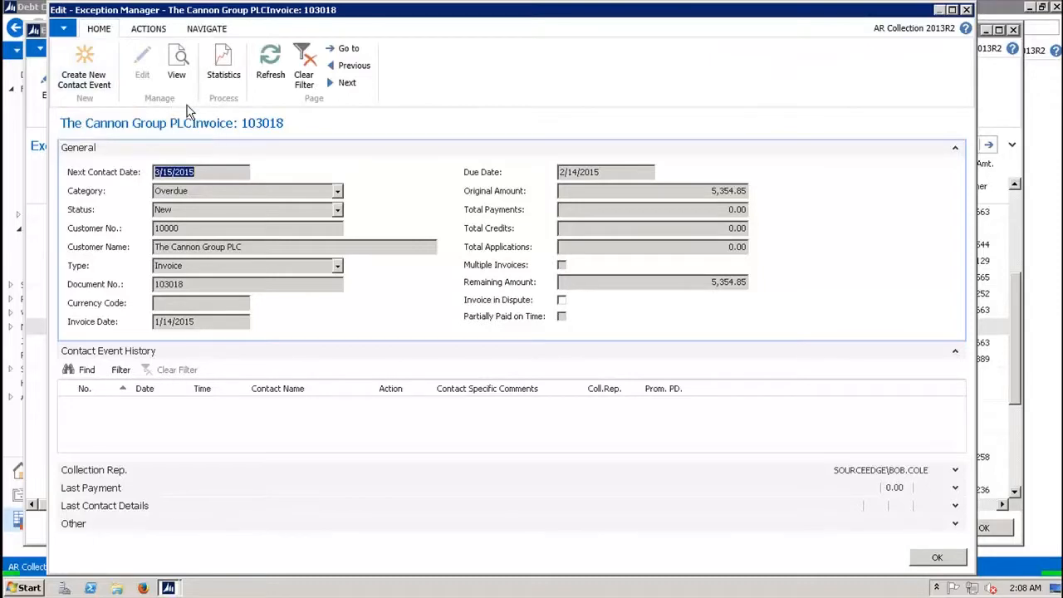
pyautogui.press('Escape')
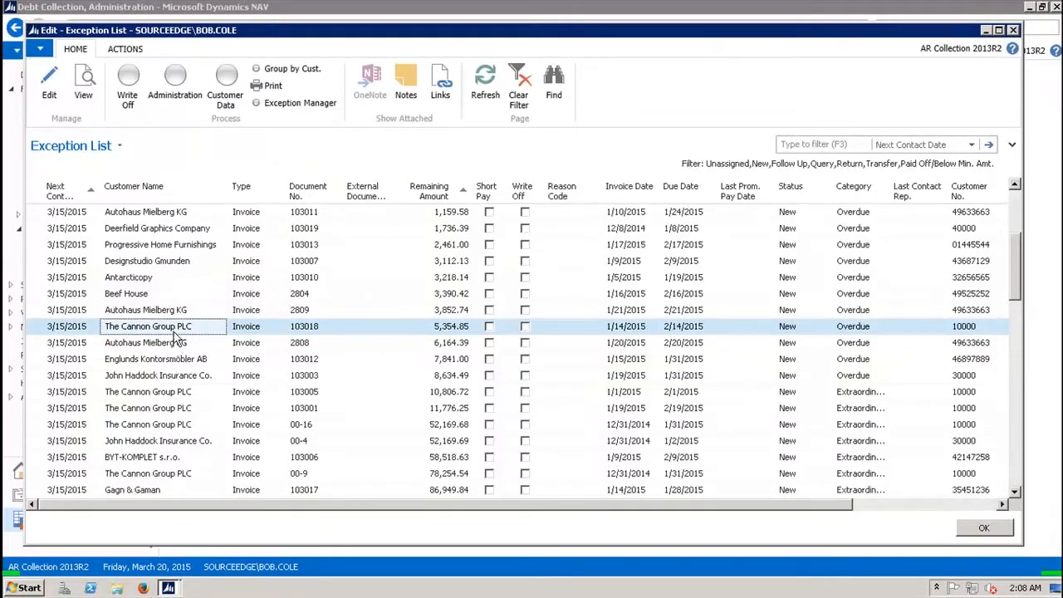
# Open the customer data for The Cannon Group PLC showing all its exceptions, widen the window, and review the available actions
pyautogui.click(229, 80)
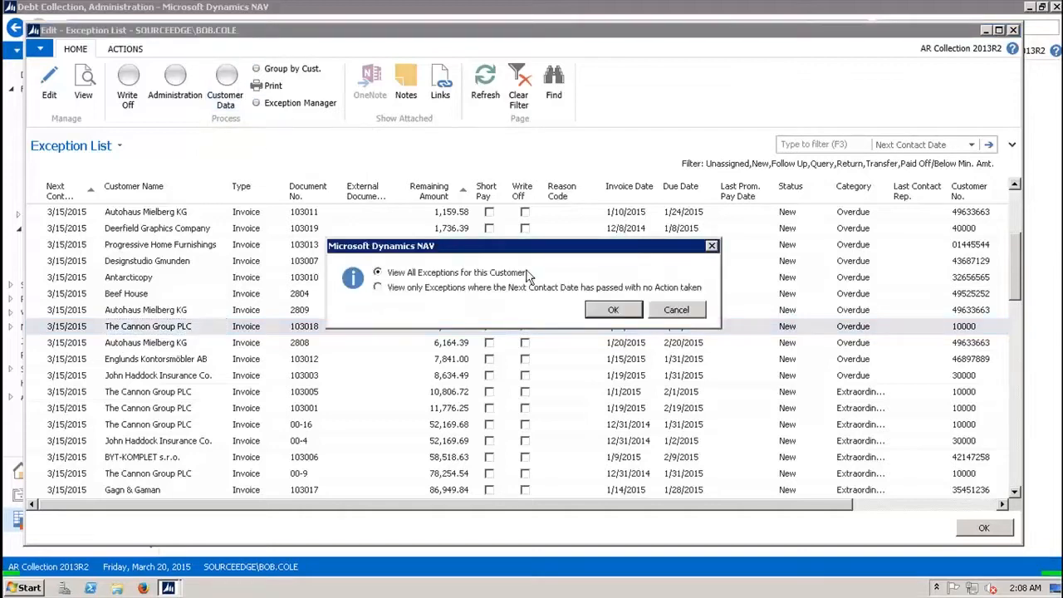
pyautogui.click(612, 312)
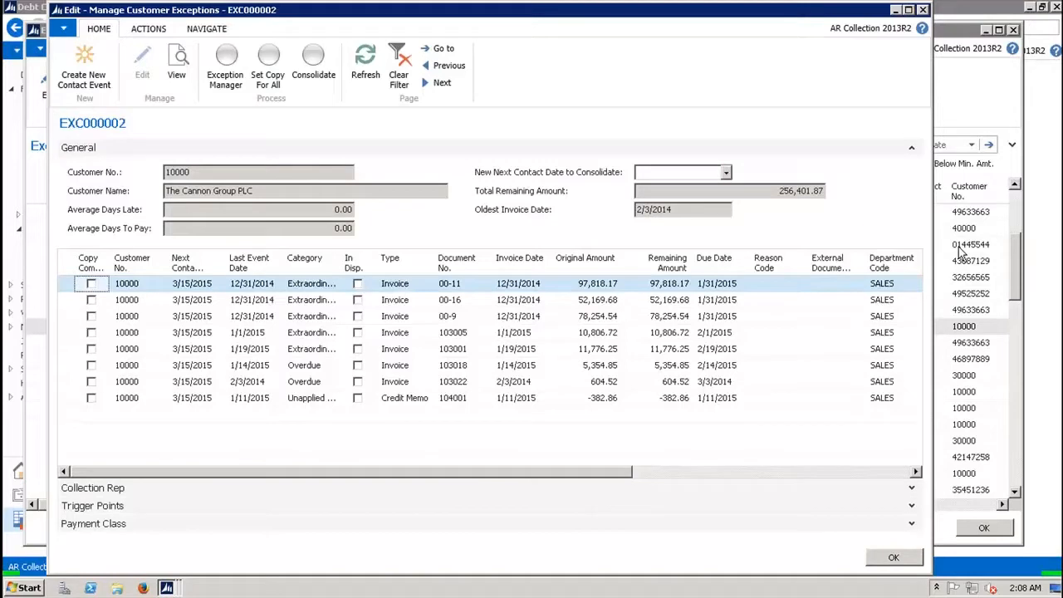
pyautogui.moveTo(931, 211); pyautogui.dragTo(969, 209)
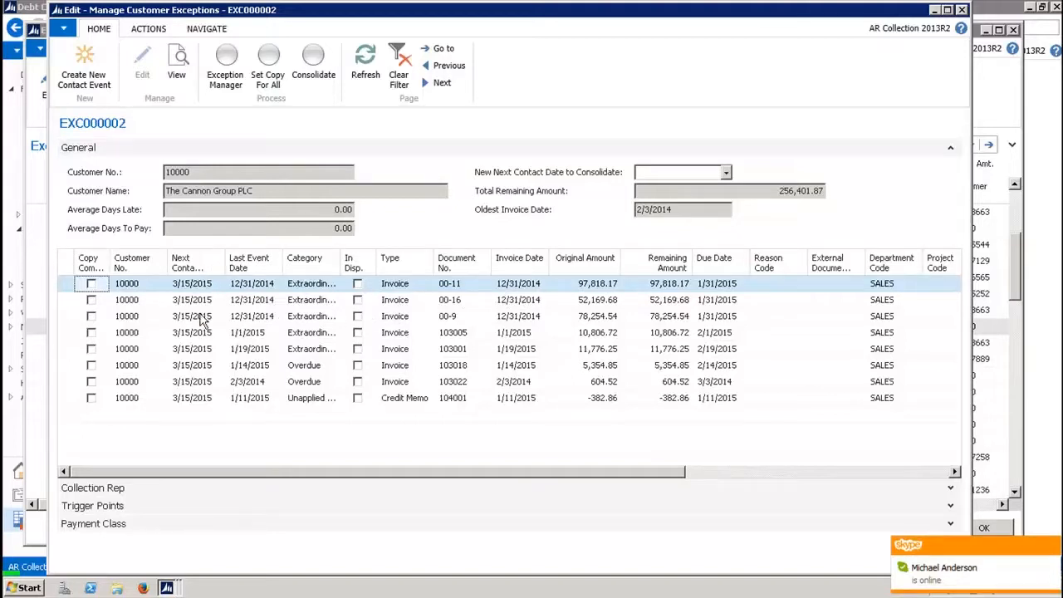
pyautogui.click(207, 31)
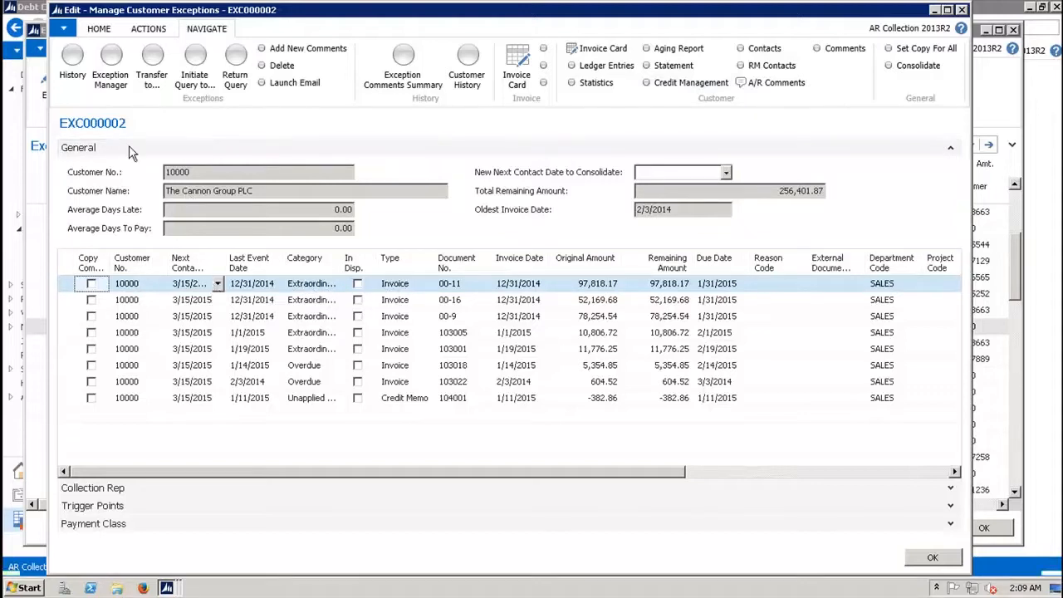
pyautogui.click(199, 284)
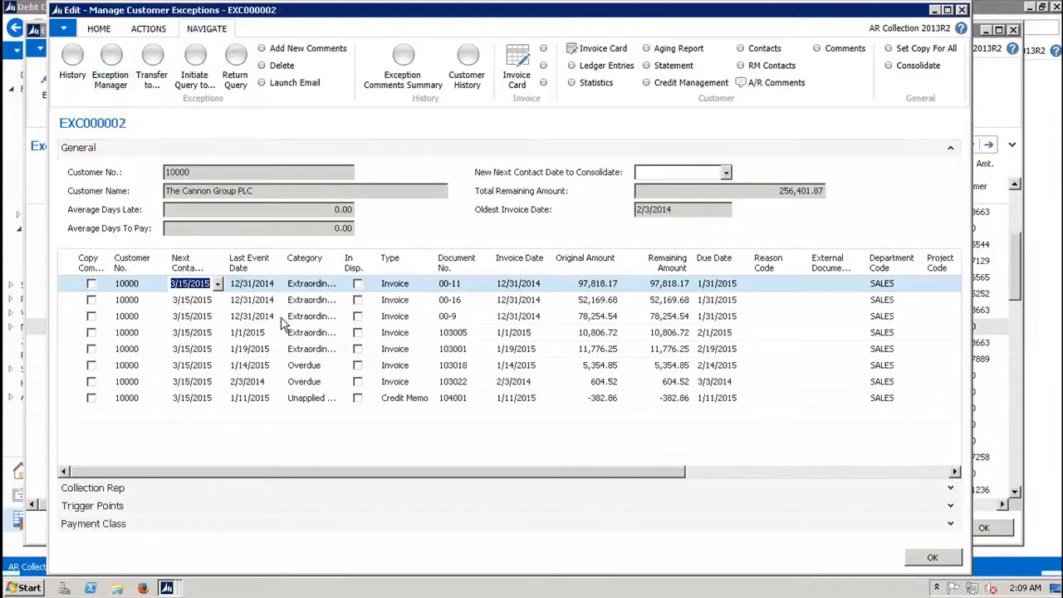
pyautogui.click(102, 30)
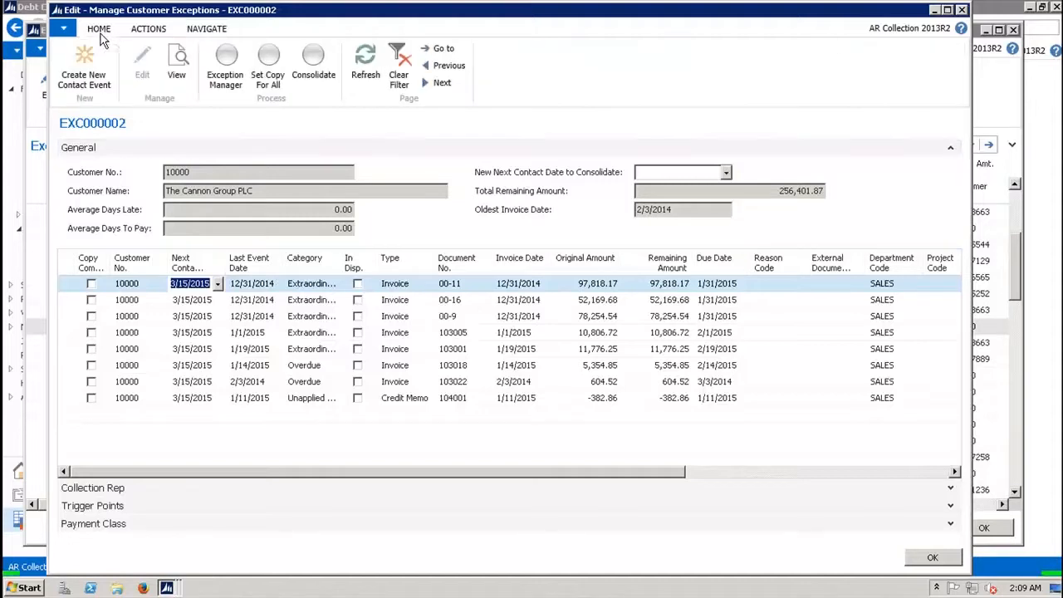
# Create a new contact event for The Cannon Group PLC's first listed exception with contact 01 and action CALL
pyautogui.click(94, 77)
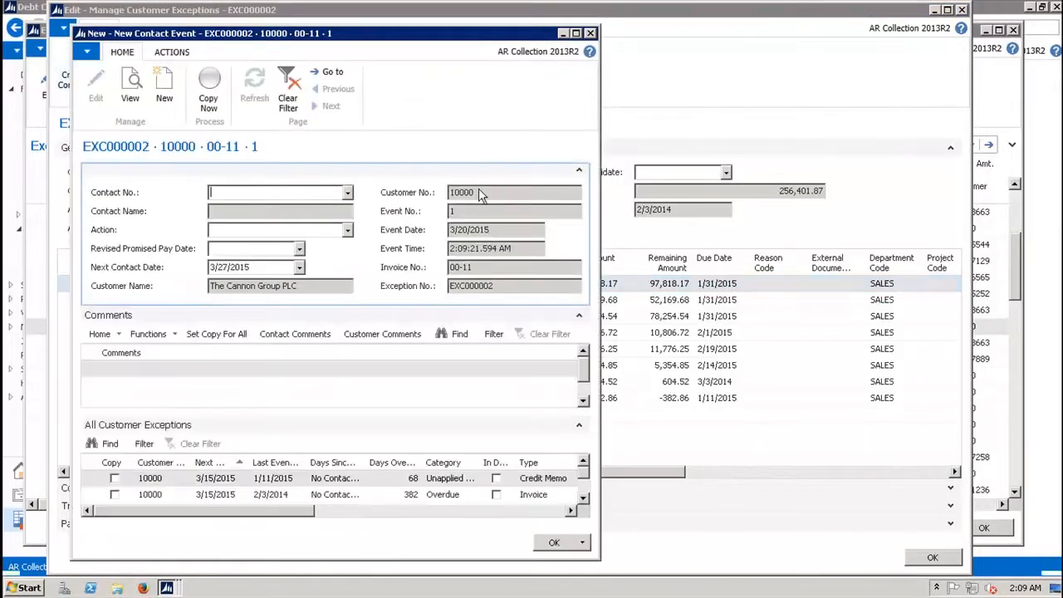
pyautogui.click(348, 192)
pyautogui.click(298, 231)
pyautogui.click(348, 192)
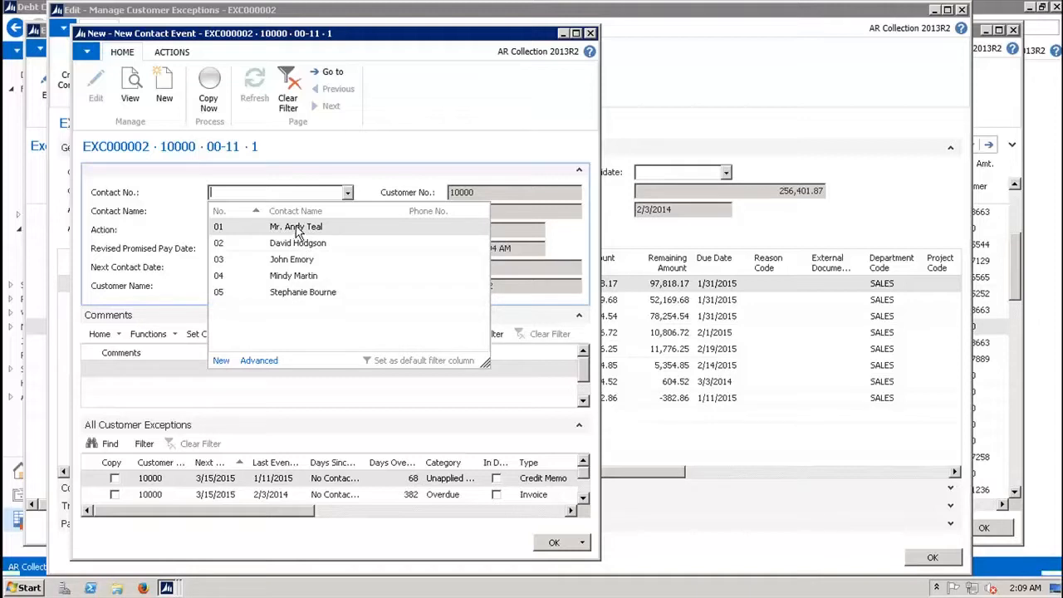
pyautogui.write('01')
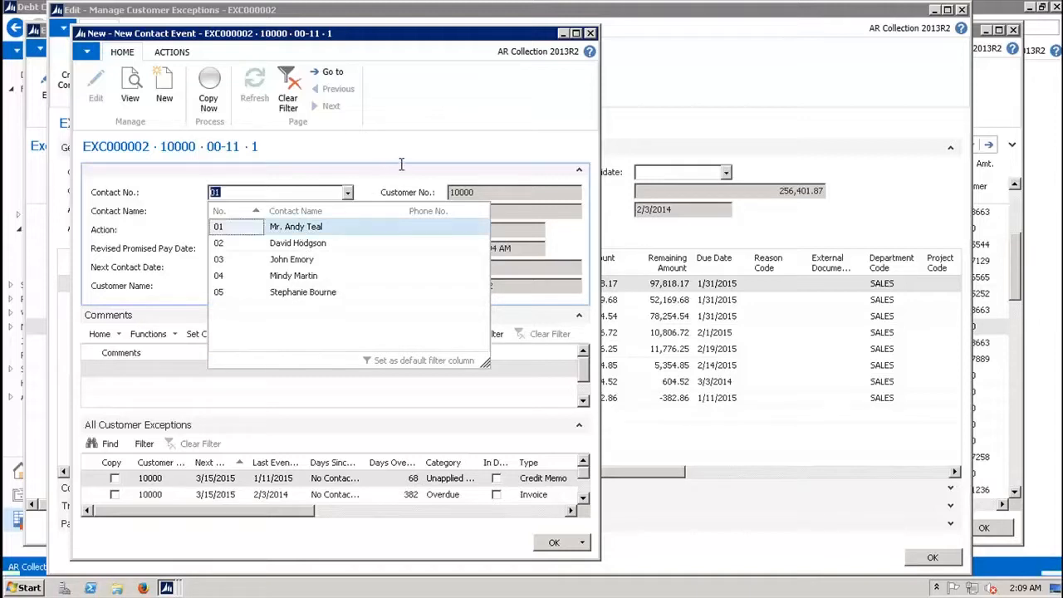
pyautogui.press('Tab')
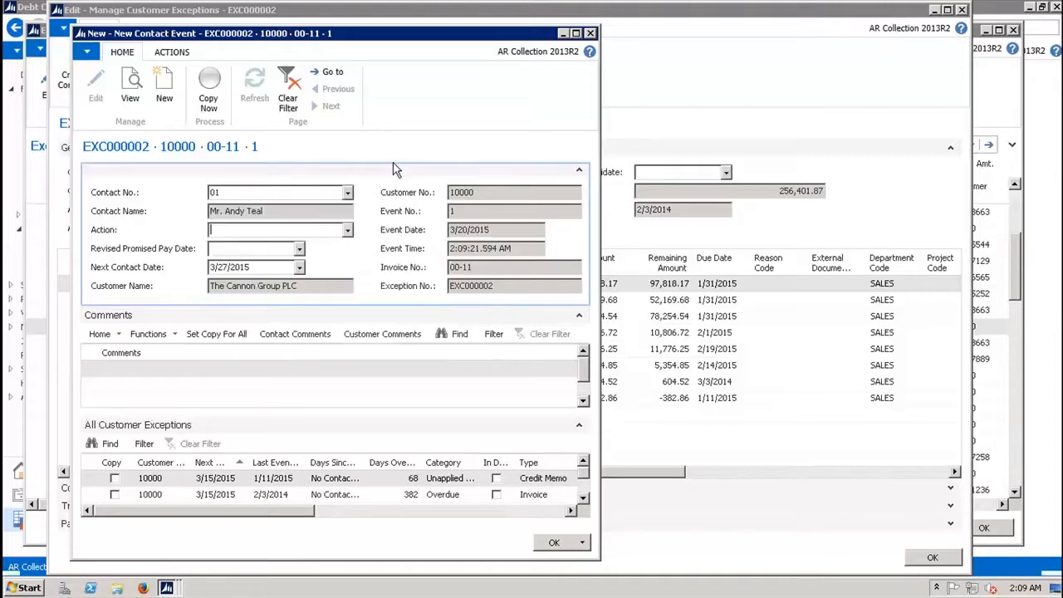
pyautogui.click(348, 232)
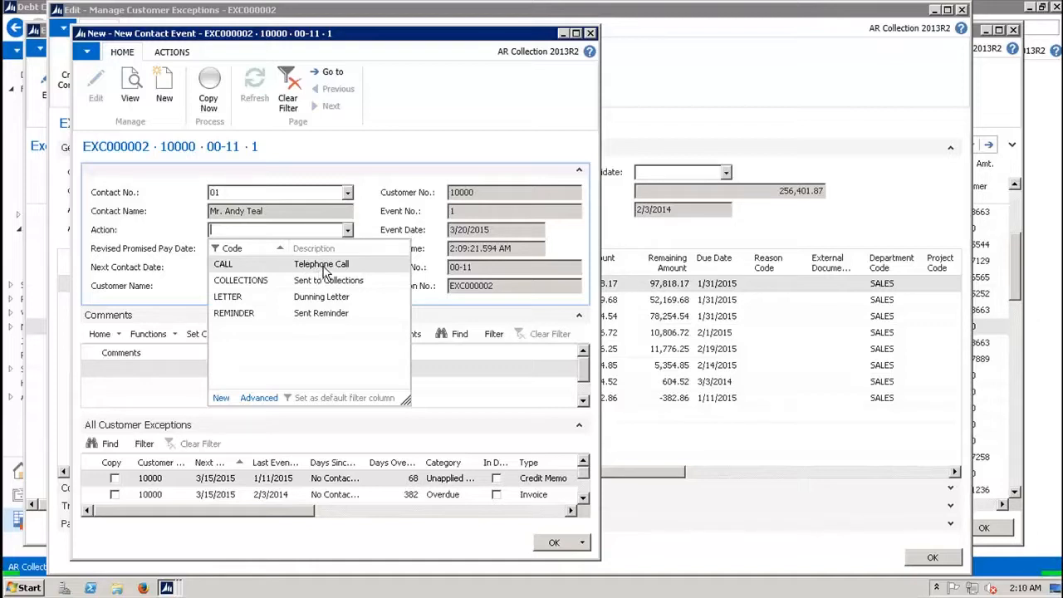
pyautogui.click(323, 268)
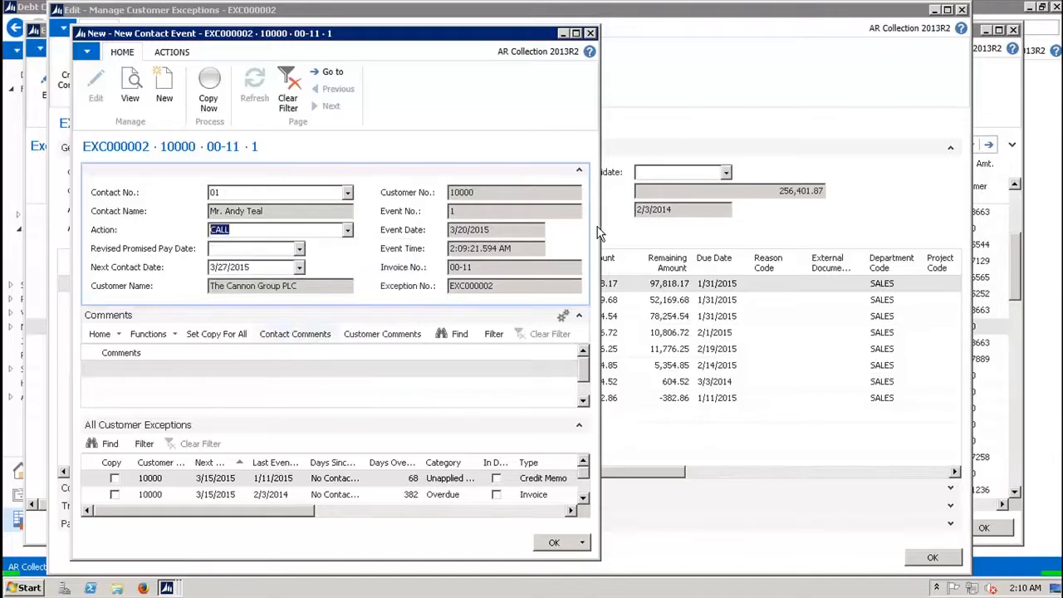
# Widen the New Contact Event window and look through the entries under All Customer Exceptions
pyautogui.moveTo(600, 223); pyautogui.dragTo(810, 221)
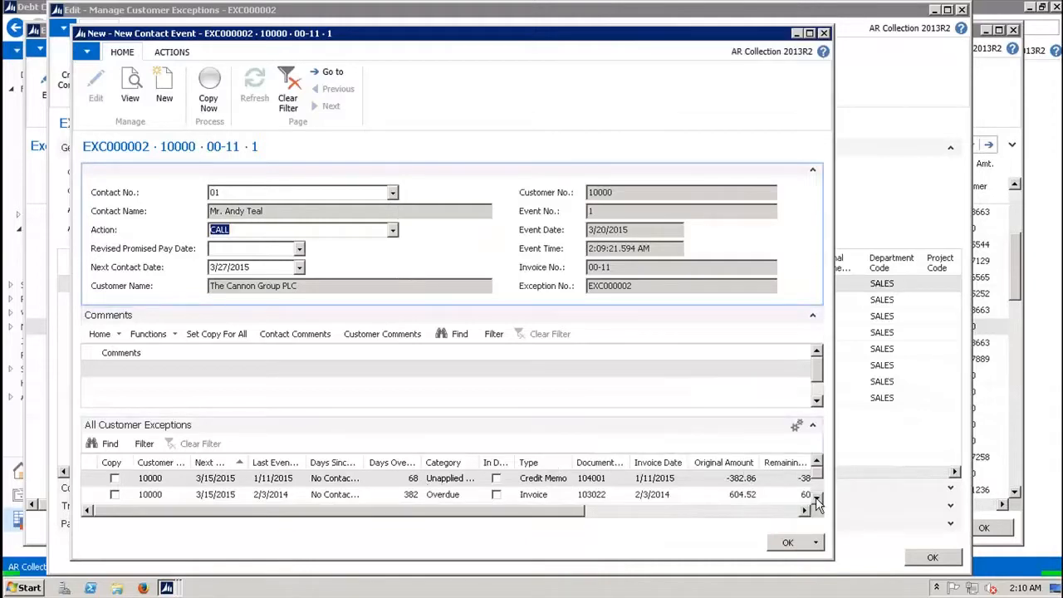
pyautogui.click(817, 500)
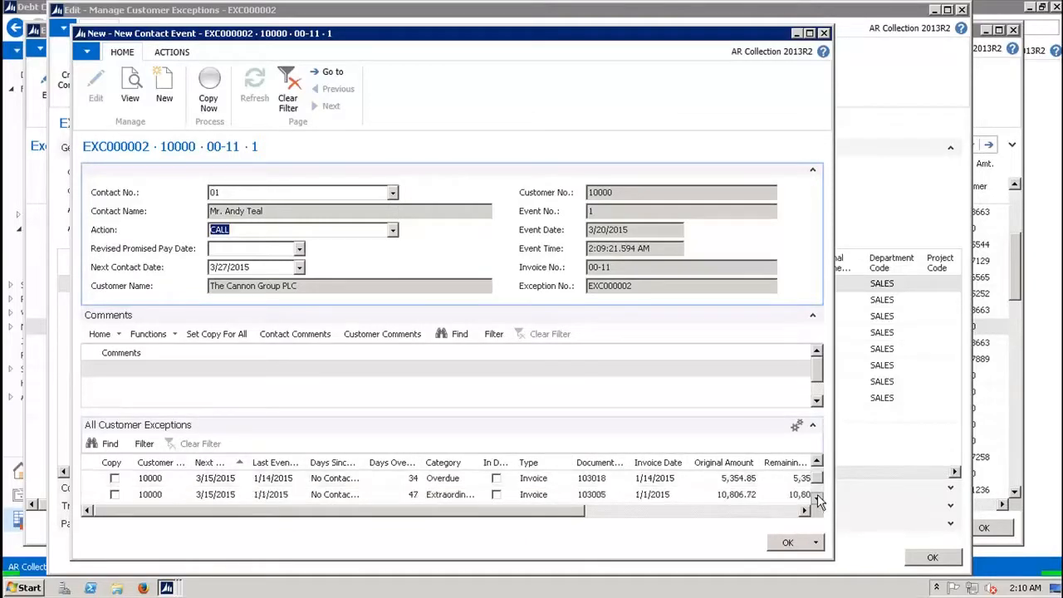
pyautogui.click(817, 498)
pyautogui.moveTo(817, 481); pyautogui.dragTo(795, 459)
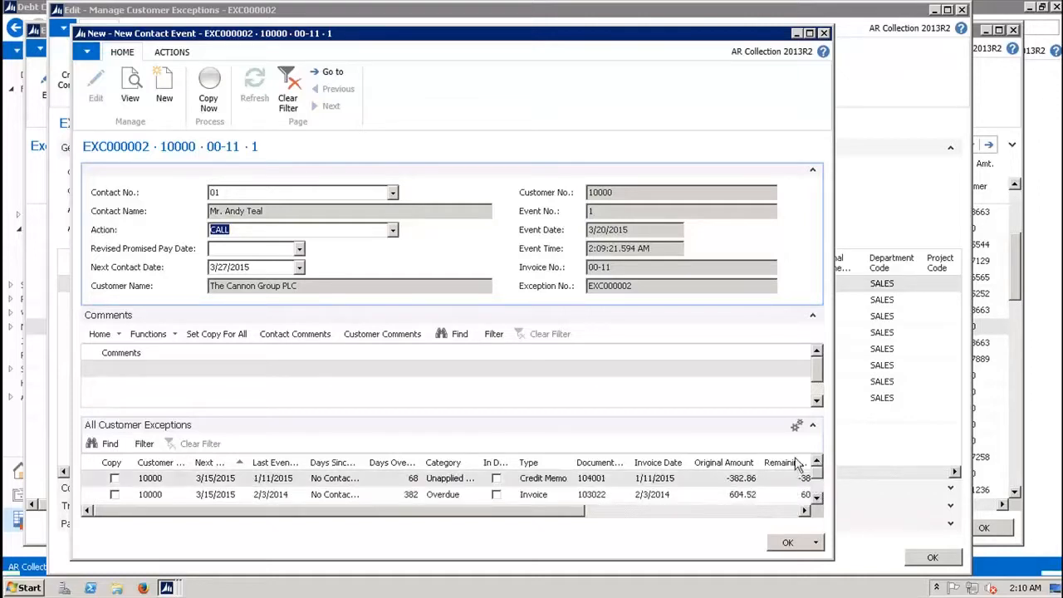
# Add a comment to the contact event stating that the contact would make payment next week, widening the Comments column
pyautogui.click(286, 372)
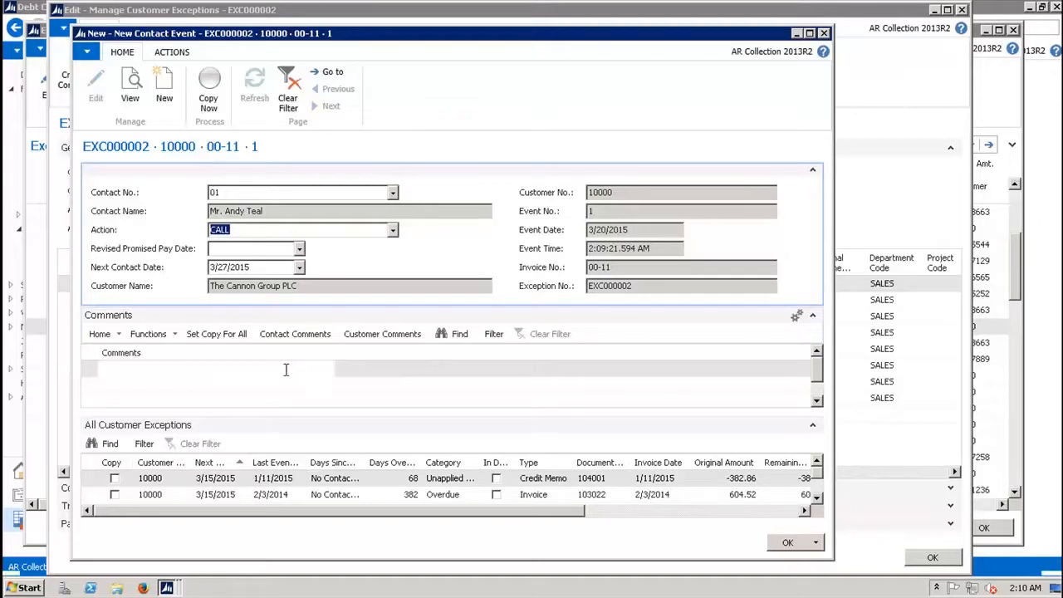
pyautogui.click(169, 367)
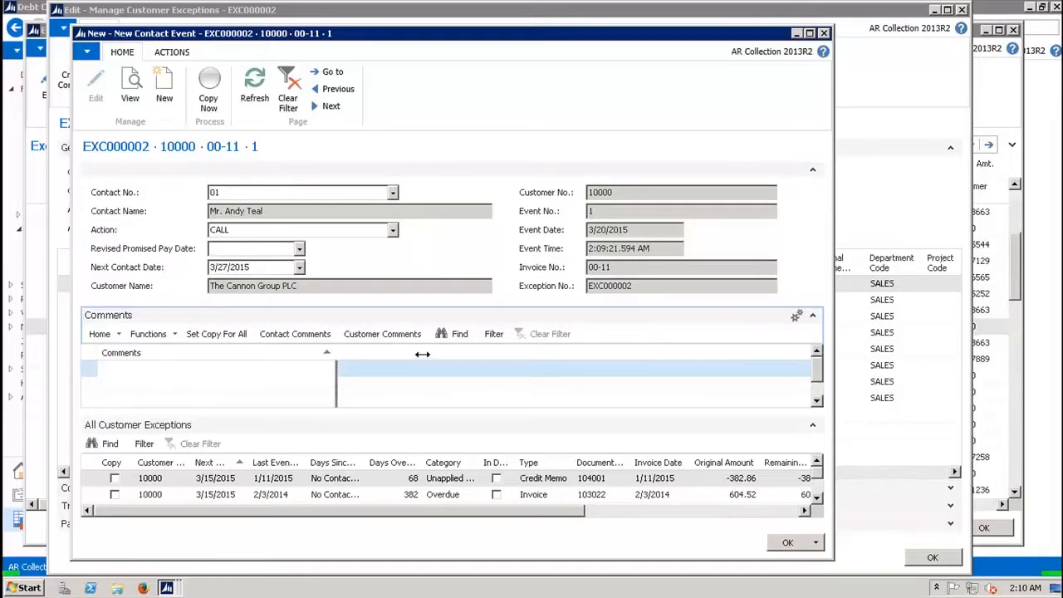
pyautogui.moveTo(422, 354); pyautogui.dragTo(419, 353)
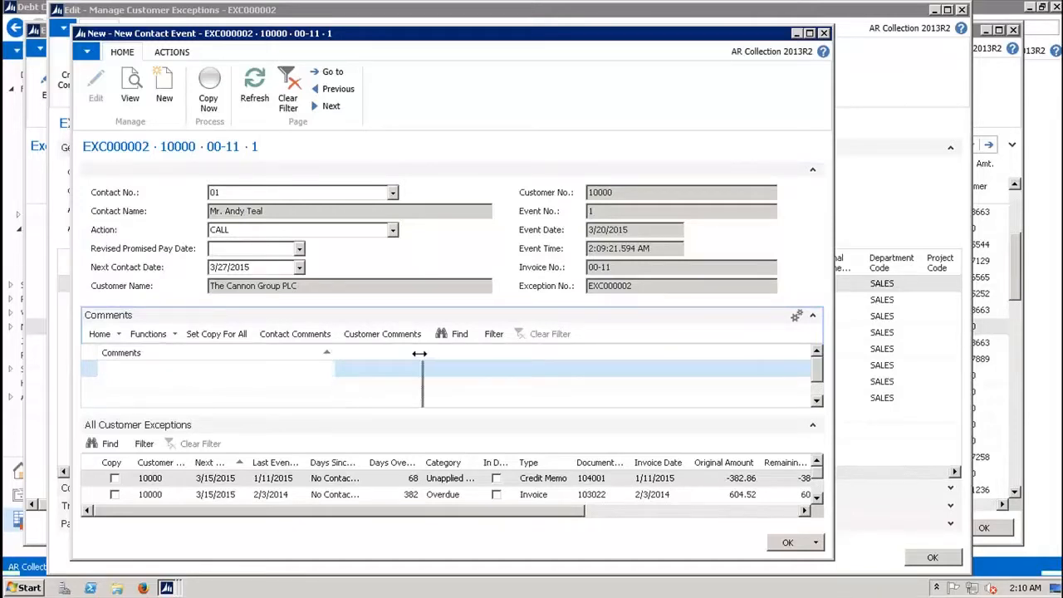
pyautogui.click(180, 381)
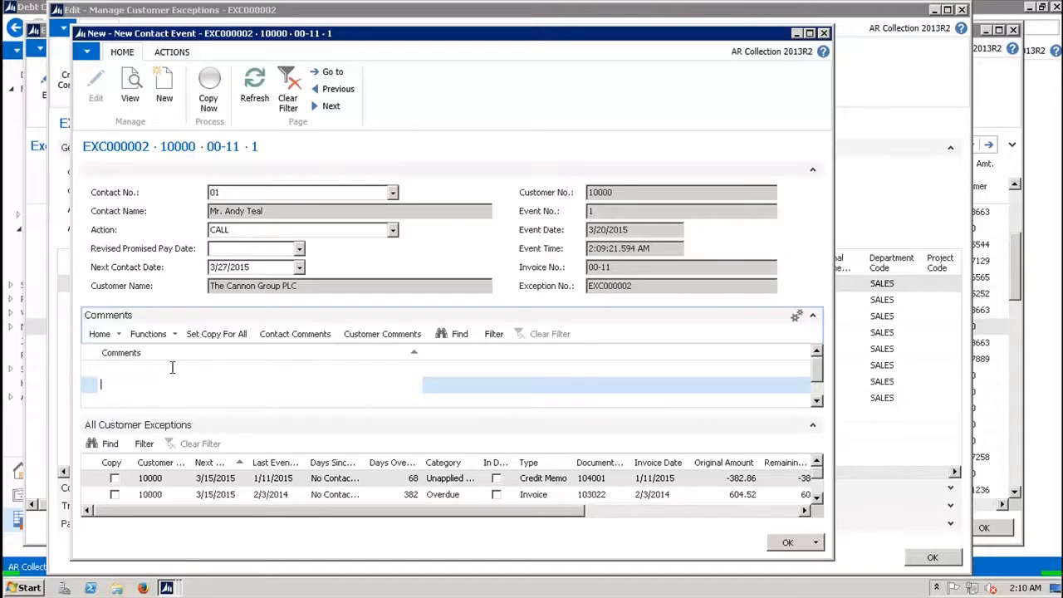
pyautogui.click(171, 368)
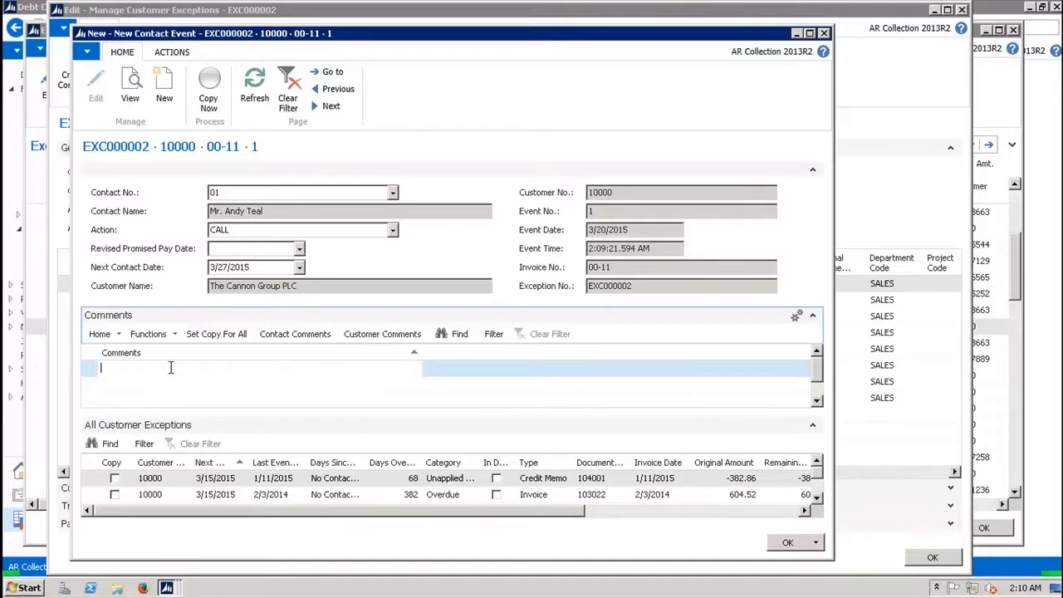
pyautogui.write('Andy said that he would make payment')
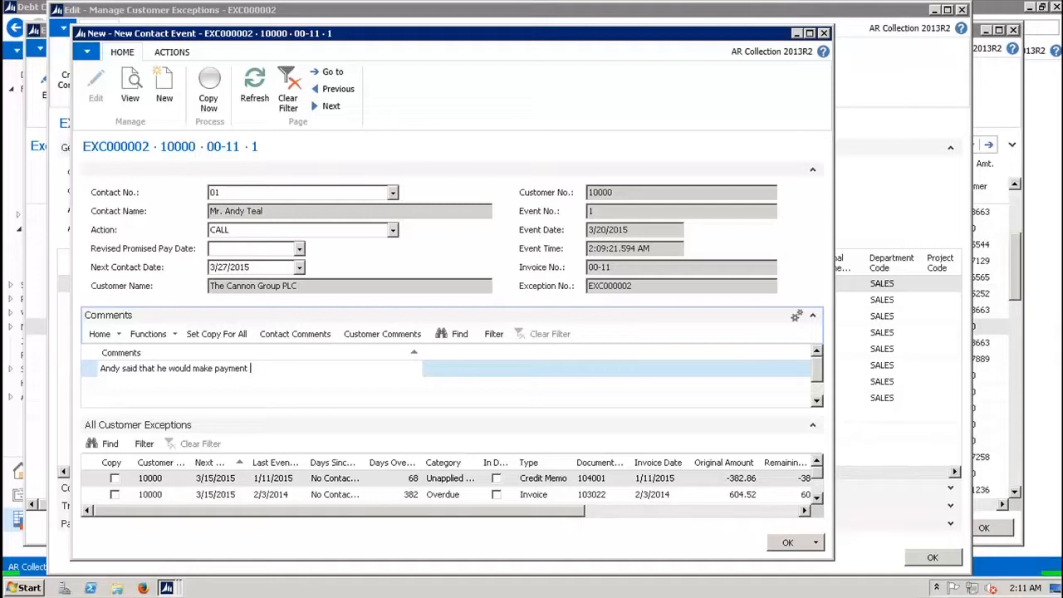
pyautogui.write('k.')
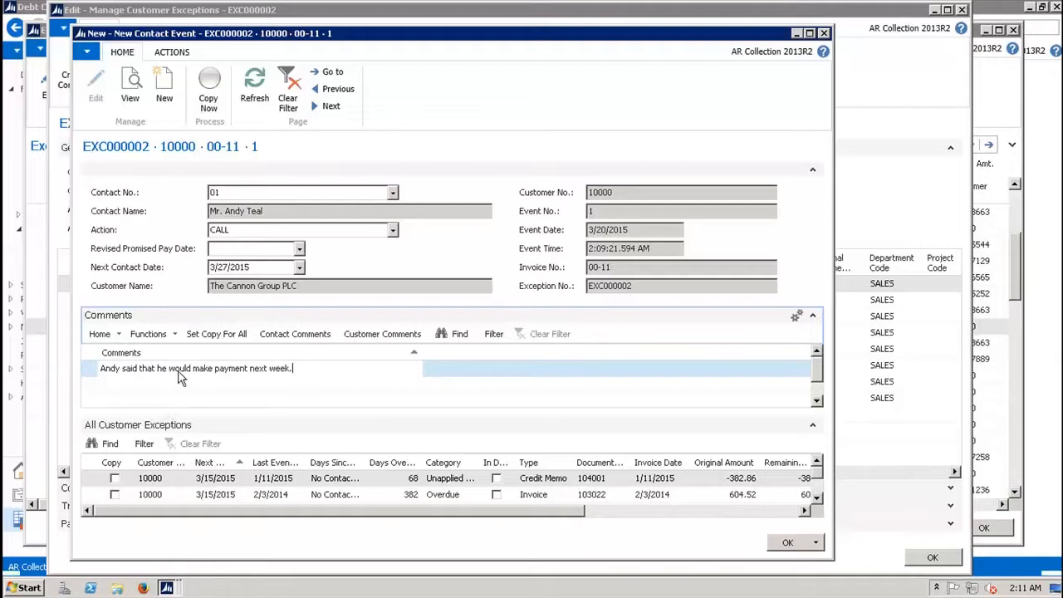
# Set the contact event's Revised Promised Pay Date to 3/26/2015
pyautogui.click(301, 251)
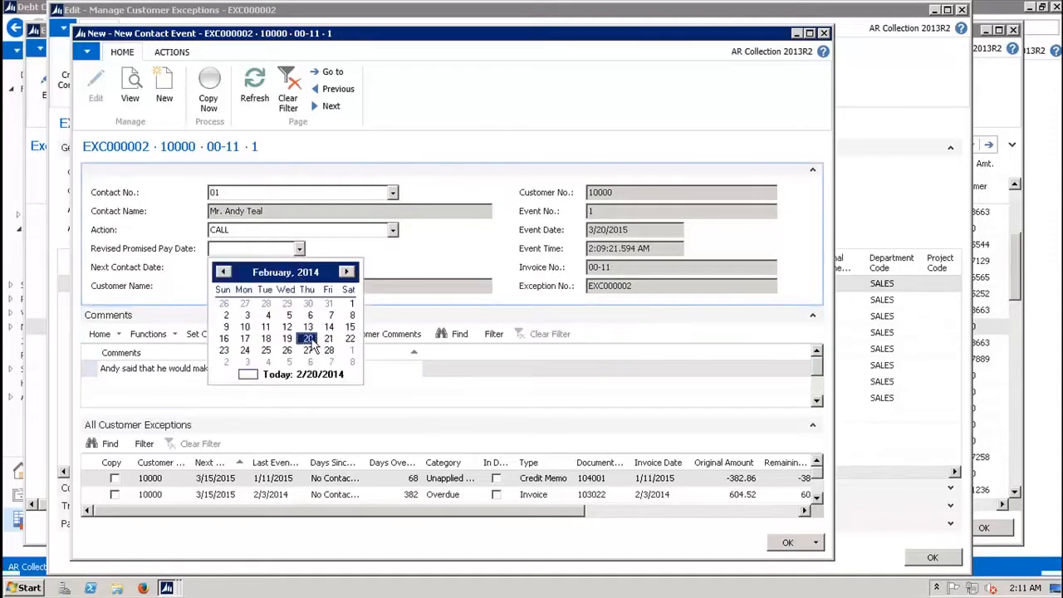
pyautogui.click(347, 273)
pyautogui.click(348, 273)
pyautogui.click(347, 273)
pyautogui.click(347, 273)
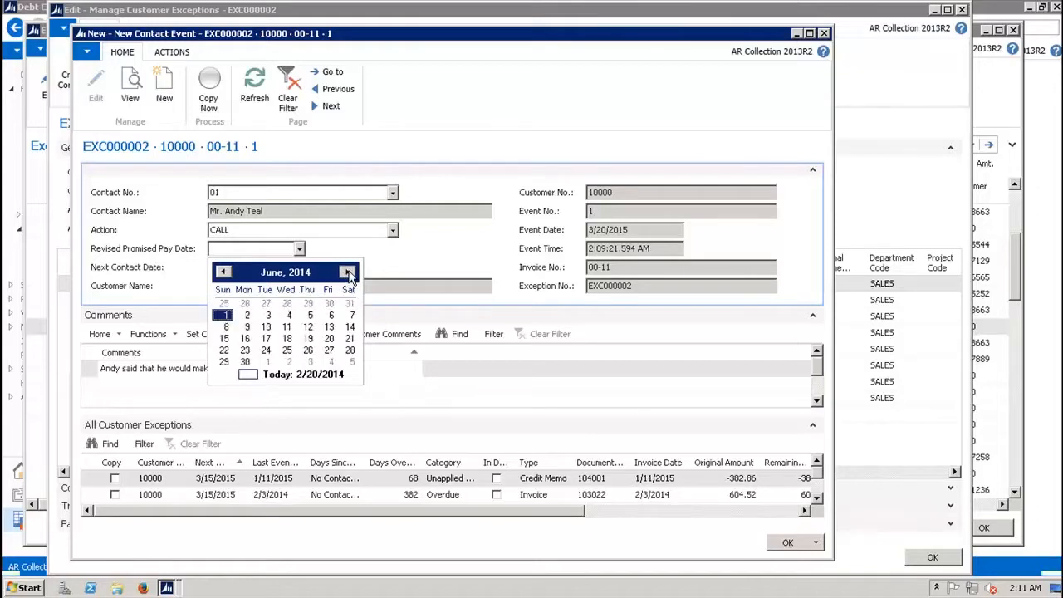
pyautogui.click(347, 274)
pyautogui.click(347, 273)
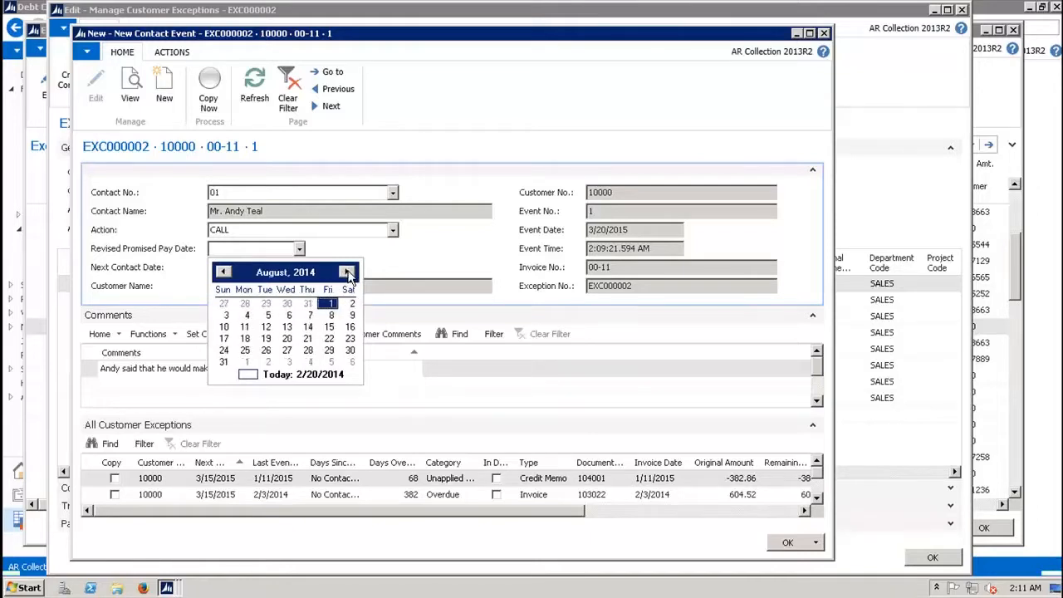
pyautogui.click(347, 273)
pyautogui.click(347, 273)
pyautogui.click(347, 273)
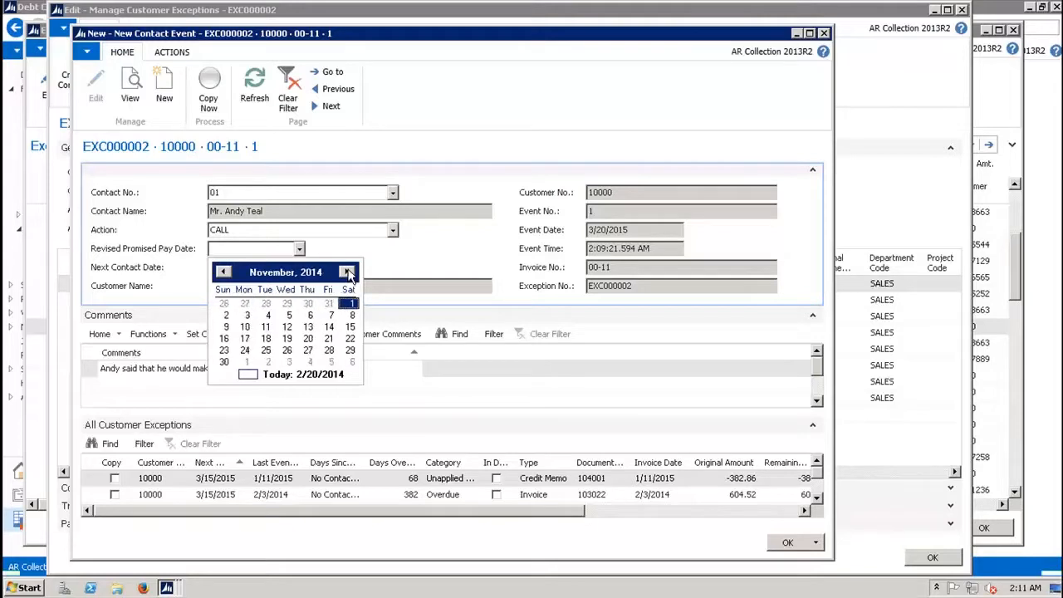
pyautogui.click(347, 273)
pyautogui.click(347, 273)
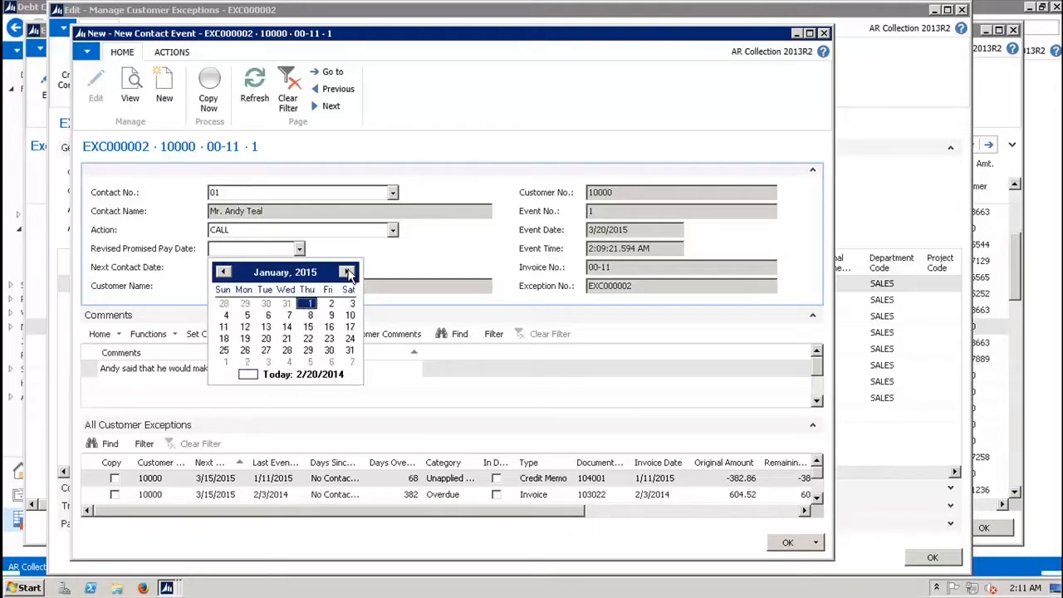
pyautogui.click(347, 274)
pyautogui.click(348, 273)
pyautogui.click(347, 273)
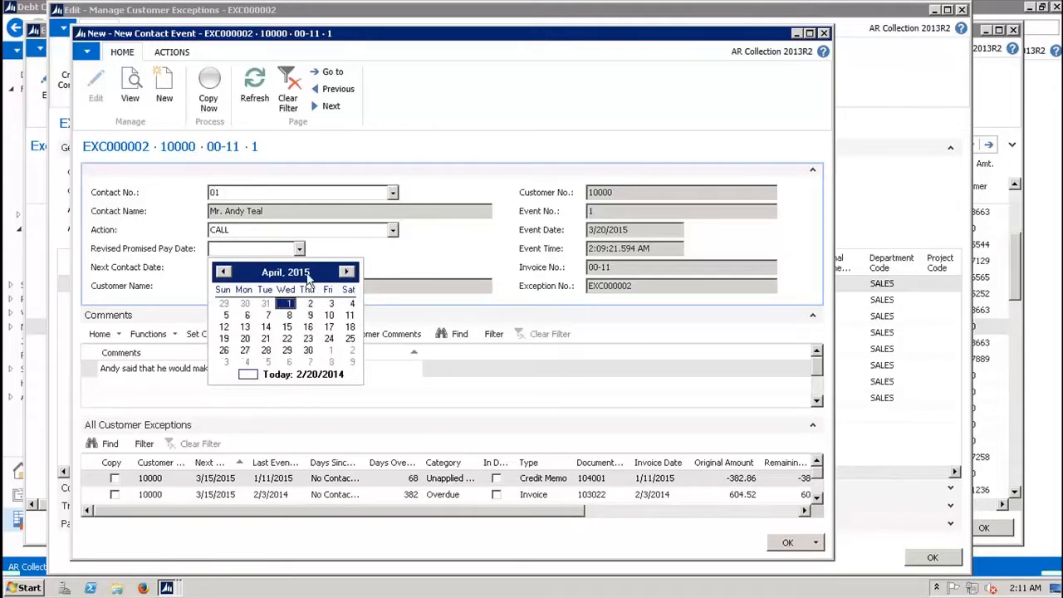
pyautogui.click(224, 271)
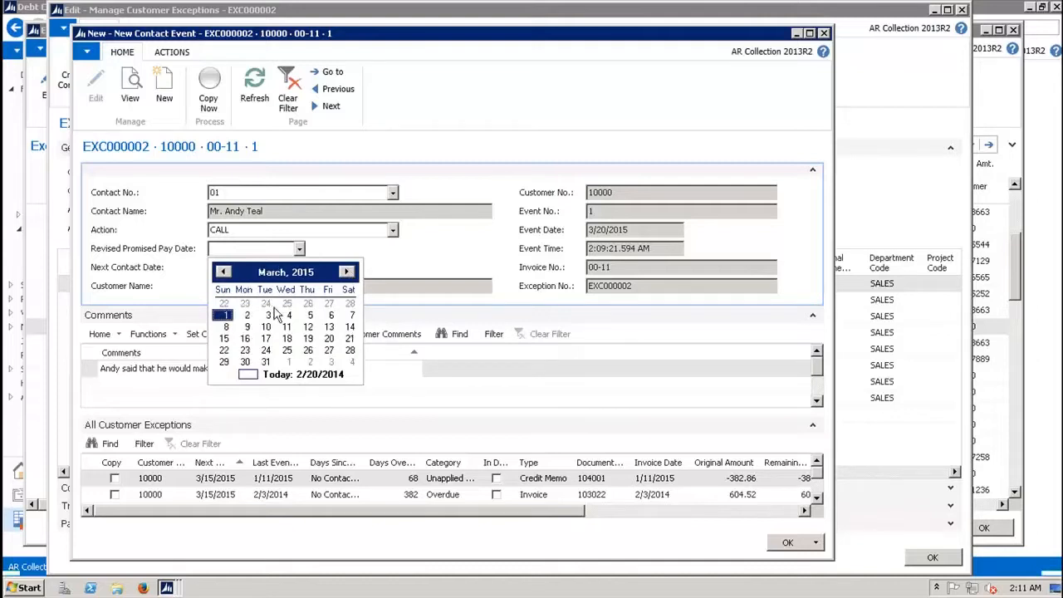
pyautogui.click(329, 342)
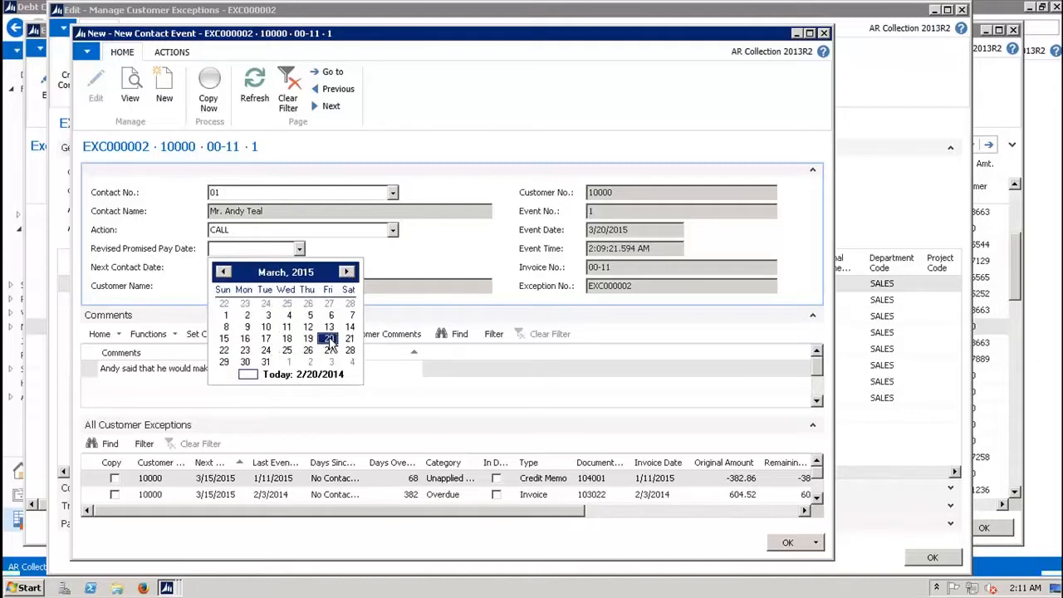
pyautogui.click(299, 250)
pyautogui.click(308, 352)
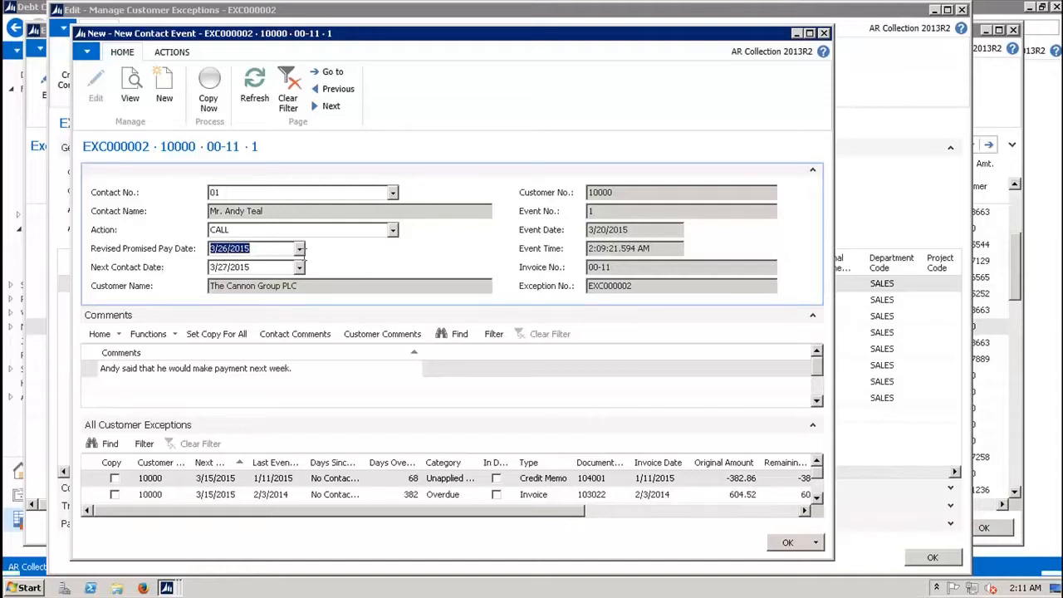
# Set the contact event's Next Contact Date to 4/2/2015
pyautogui.click(299, 268)
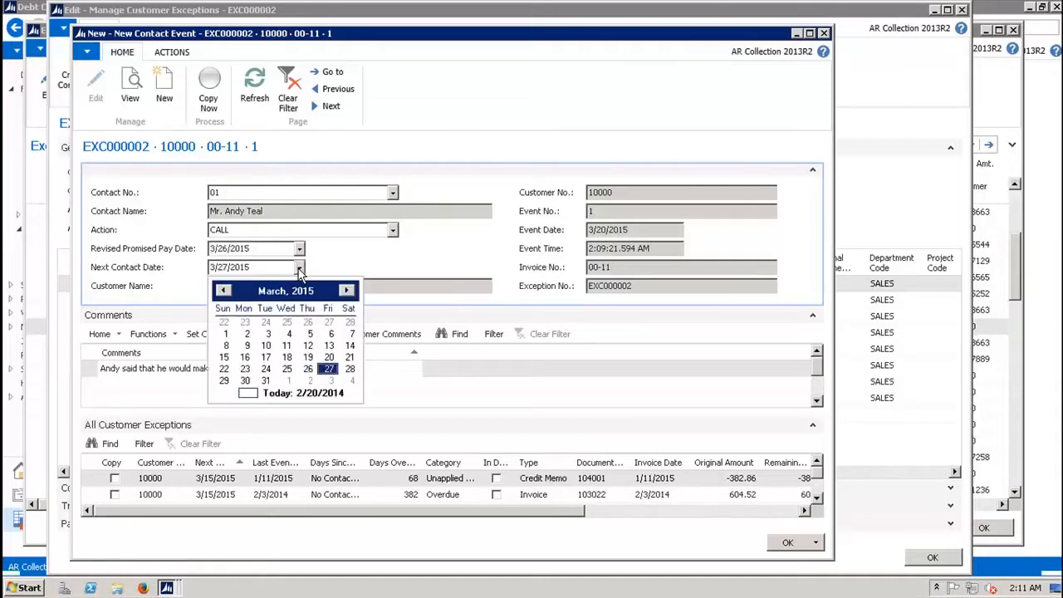
pyautogui.click(309, 381)
pyautogui.click(308, 381)
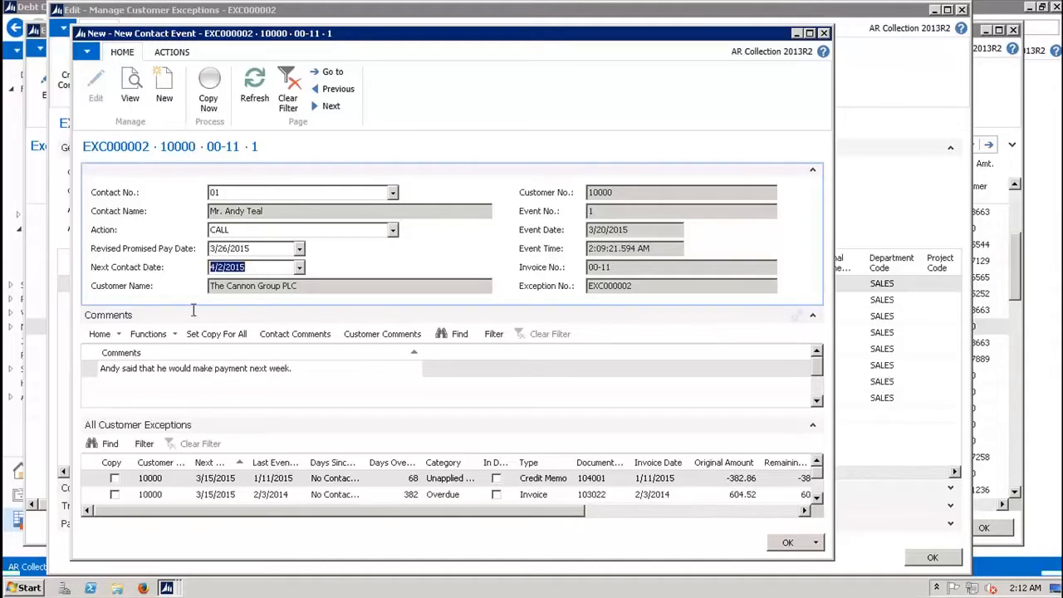
# Mark the exceptions for invoices 00-16, 103005 and 103001 to receive a copy of the contact event, and confirm the event
pyautogui.click(116, 495)
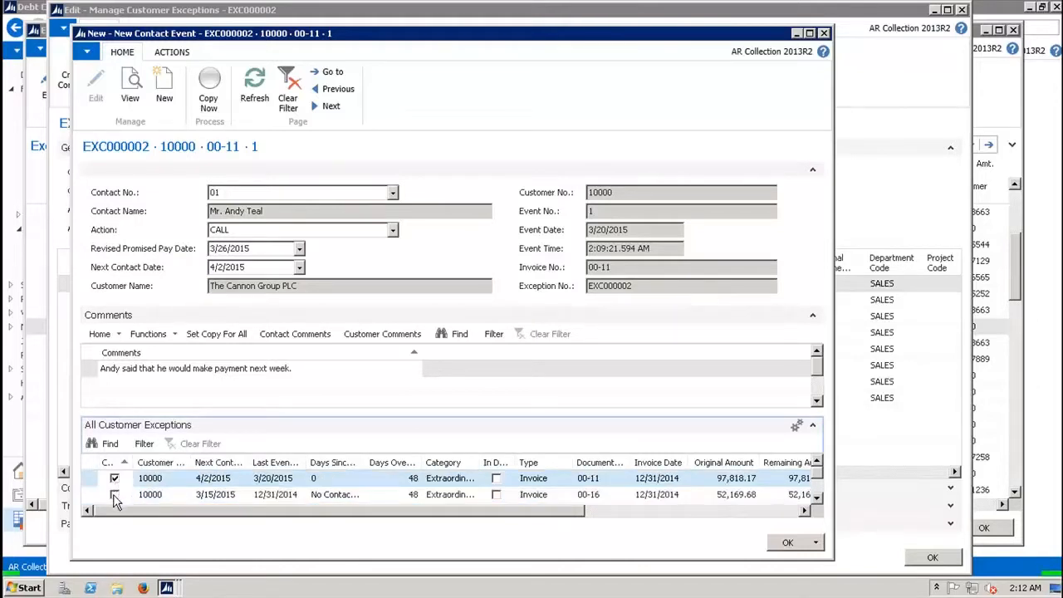
pyautogui.click(115, 495)
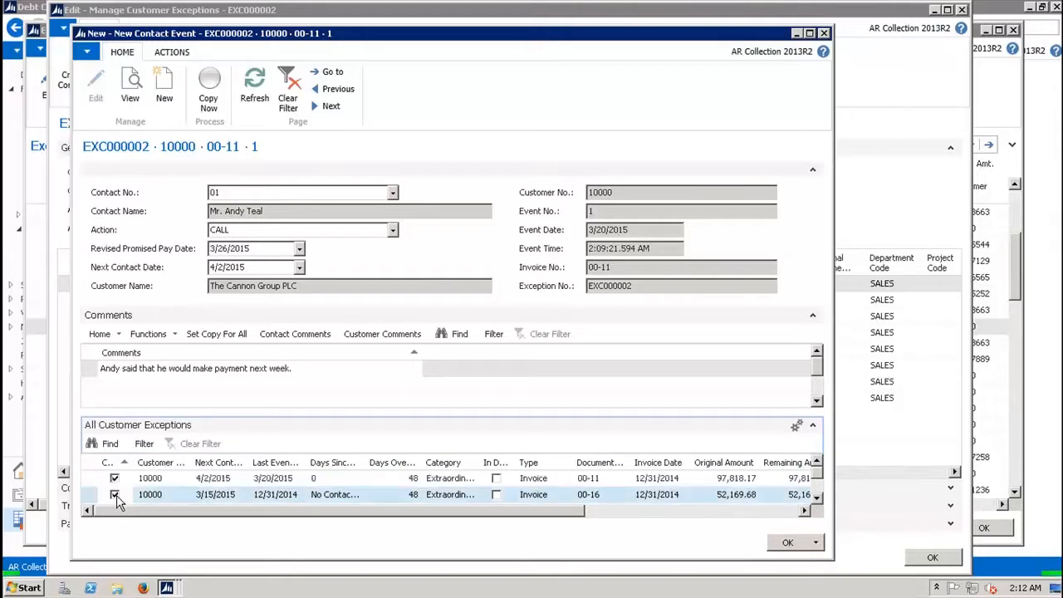
pyautogui.click(817, 497)
pyautogui.click(817, 497)
pyautogui.click(817, 497)
pyautogui.click(817, 497)
pyautogui.click(817, 463)
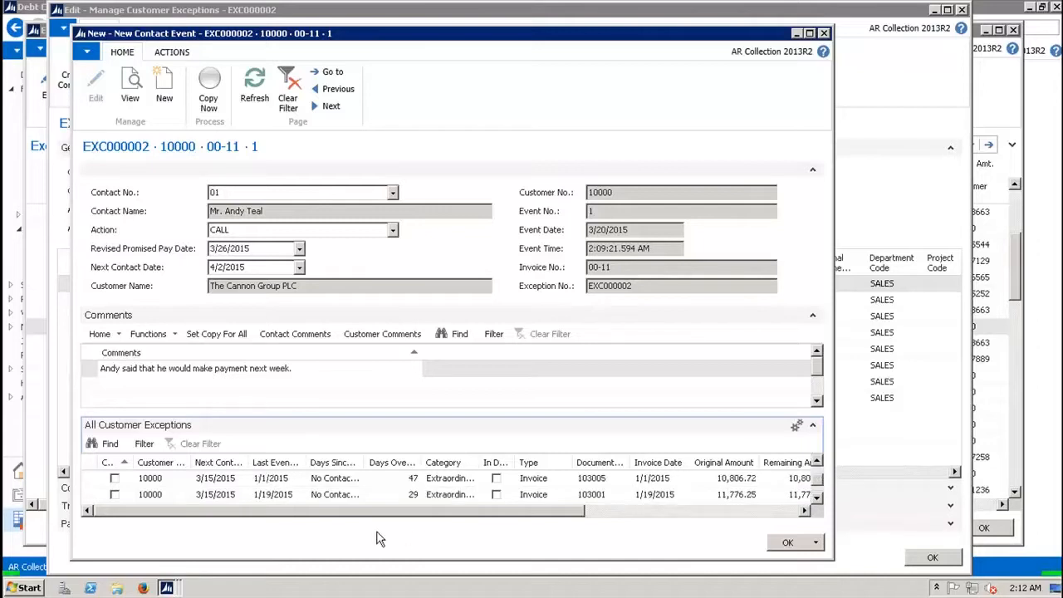
pyautogui.click(115, 478)
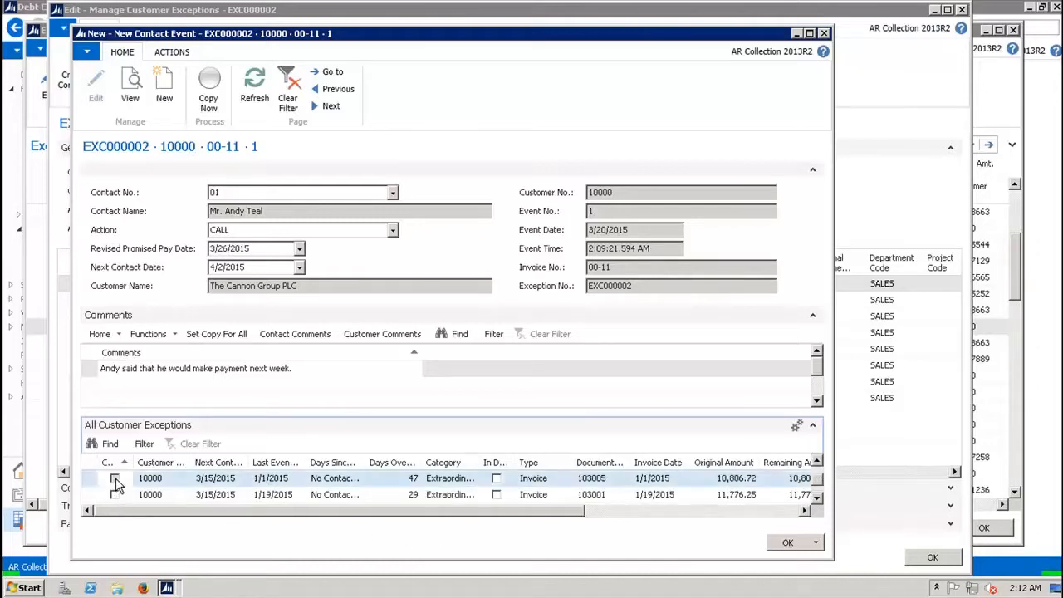
pyautogui.click(115, 494)
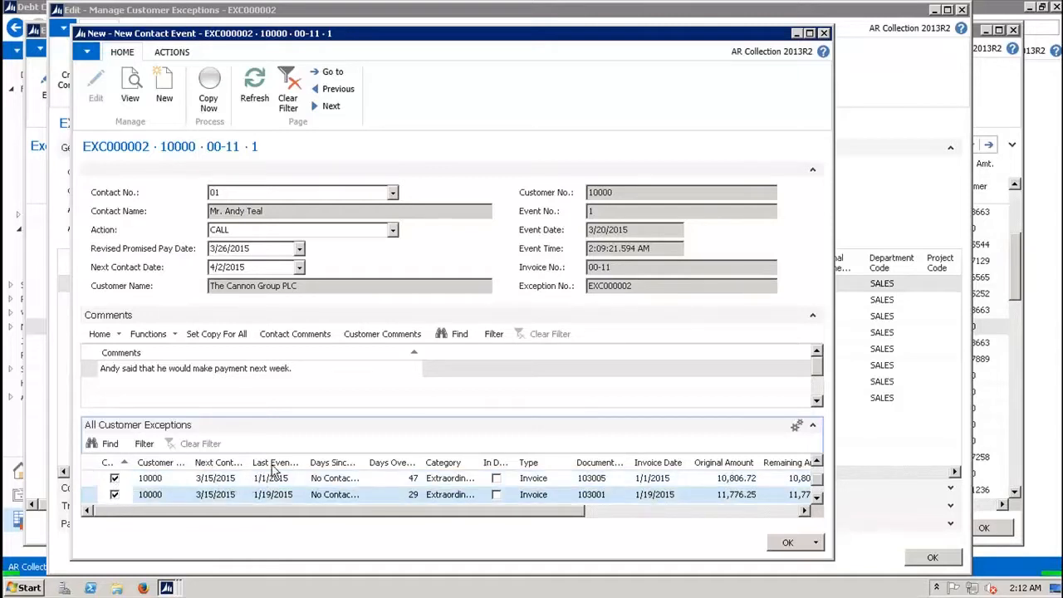
pyautogui.click(796, 547)
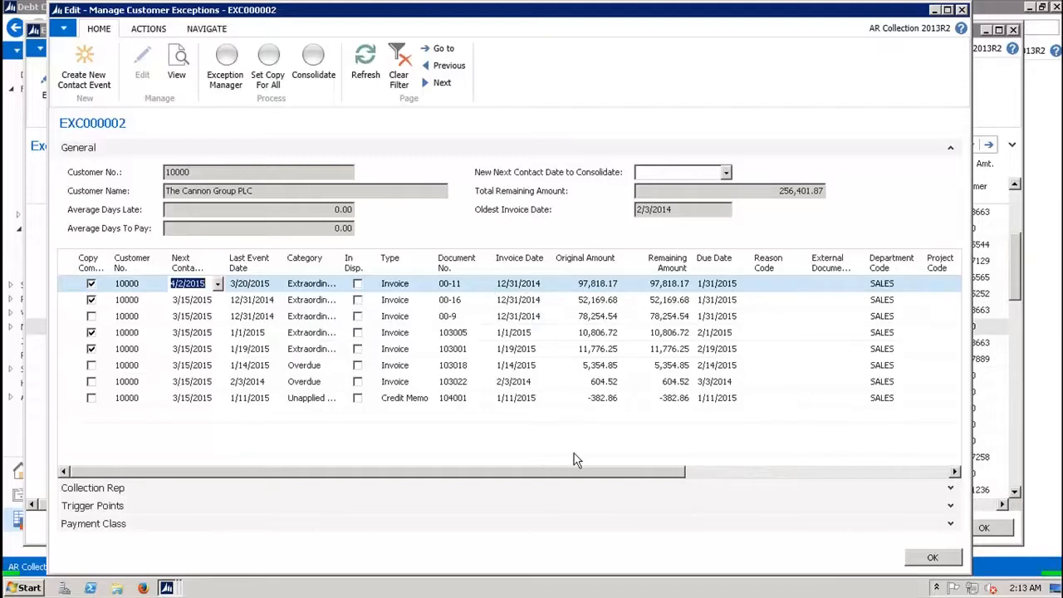
# Reopen the Exception List and examine the next contact dates, promised pay dates and statuses of its entries
pyautogui.click(914, 557)
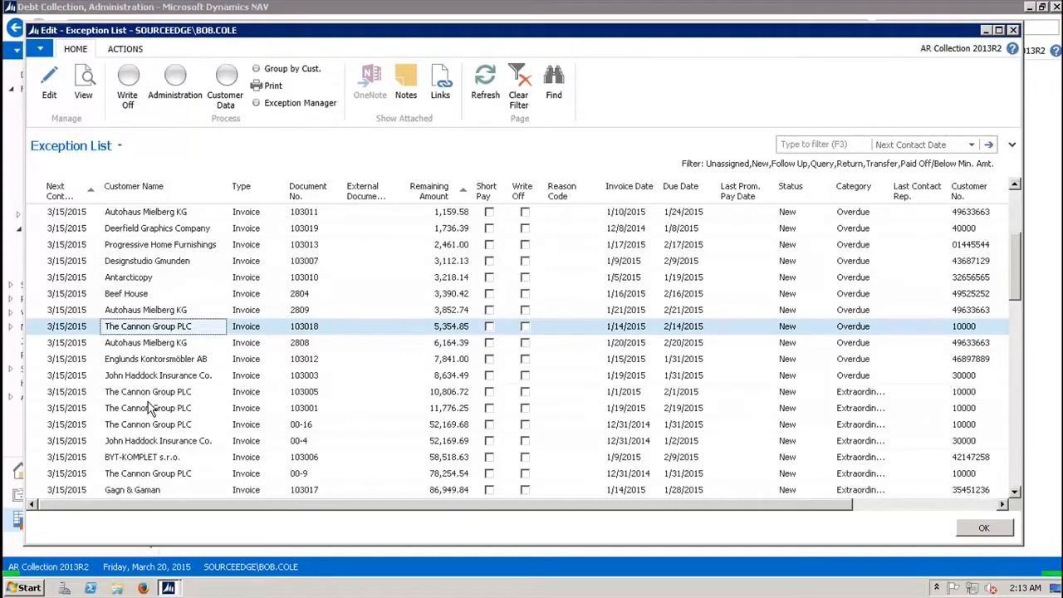
pyautogui.press('Escape')
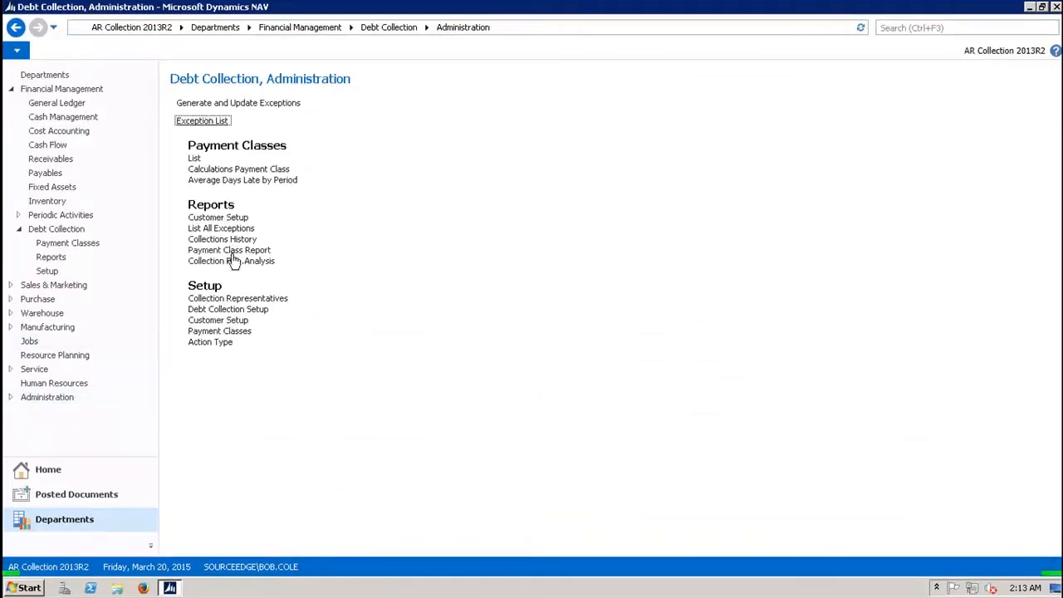
pyautogui.click(204, 123)
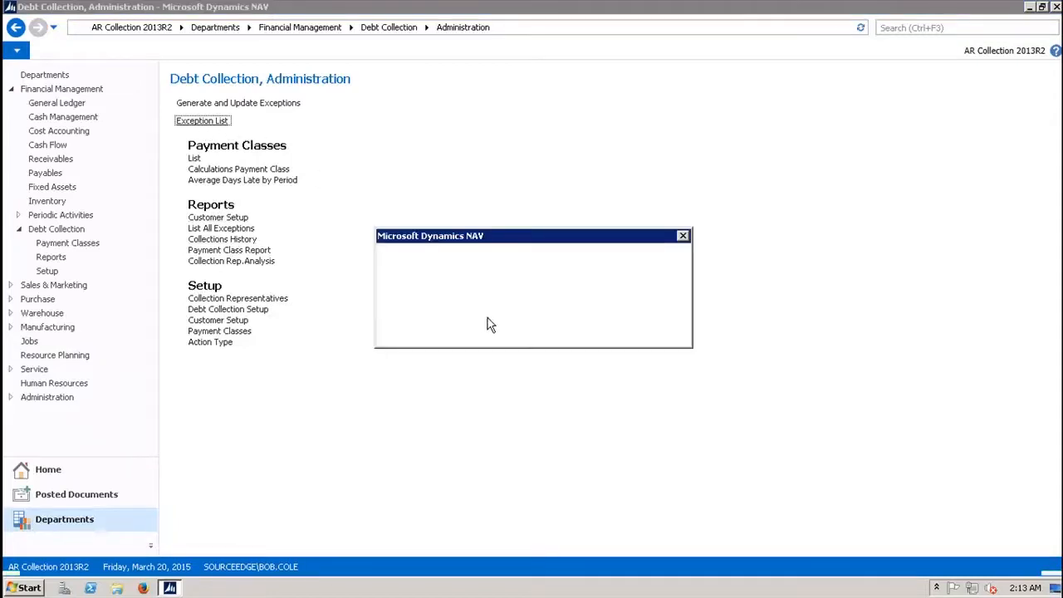
pyautogui.click(573, 335)
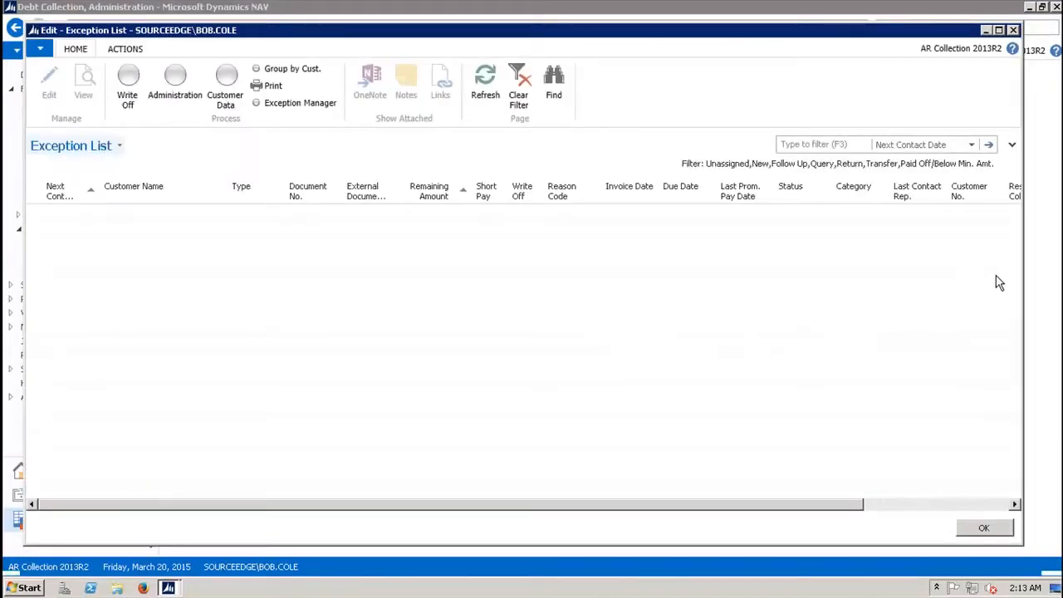
pyautogui.moveTo(1014, 267); pyautogui.dragTo(1014, 491)
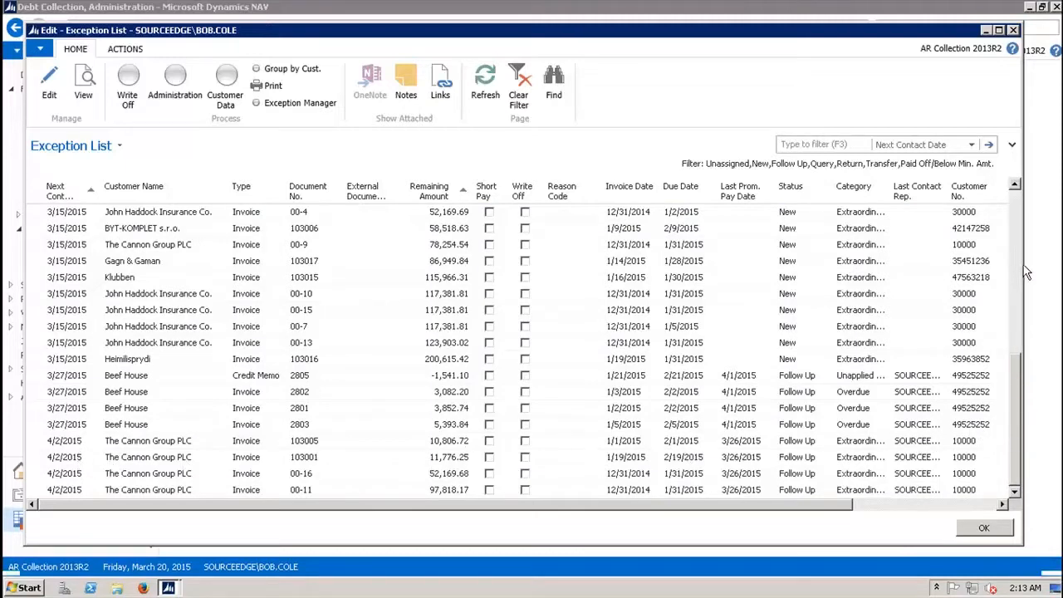
pyautogui.scroll(10, 1021, 274)
pyautogui.scroll(-2, 1014, 315)
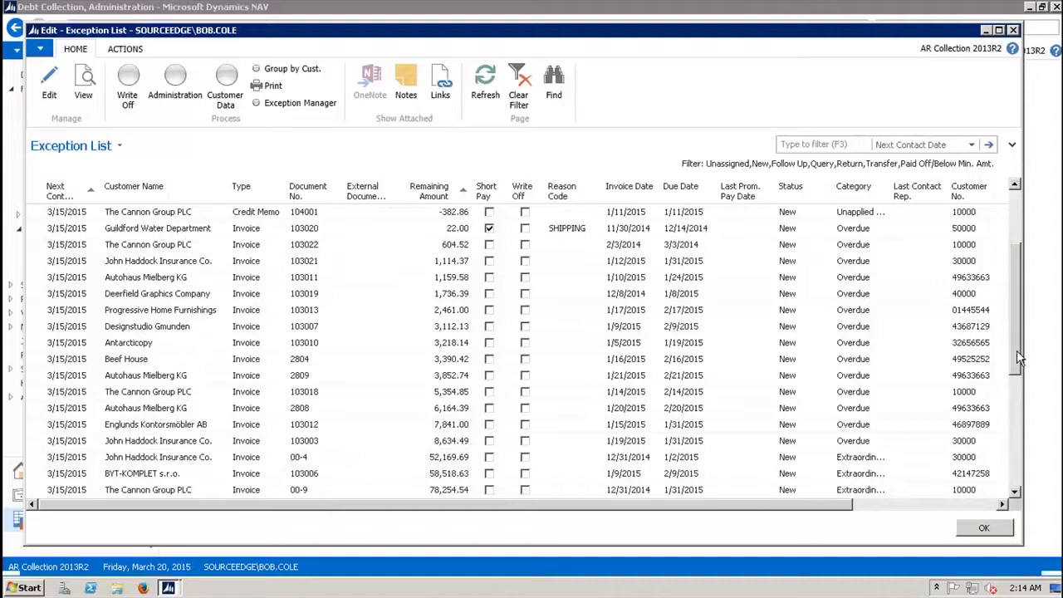
pyautogui.click(1012, 460)
pyautogui.click(1013, 467)
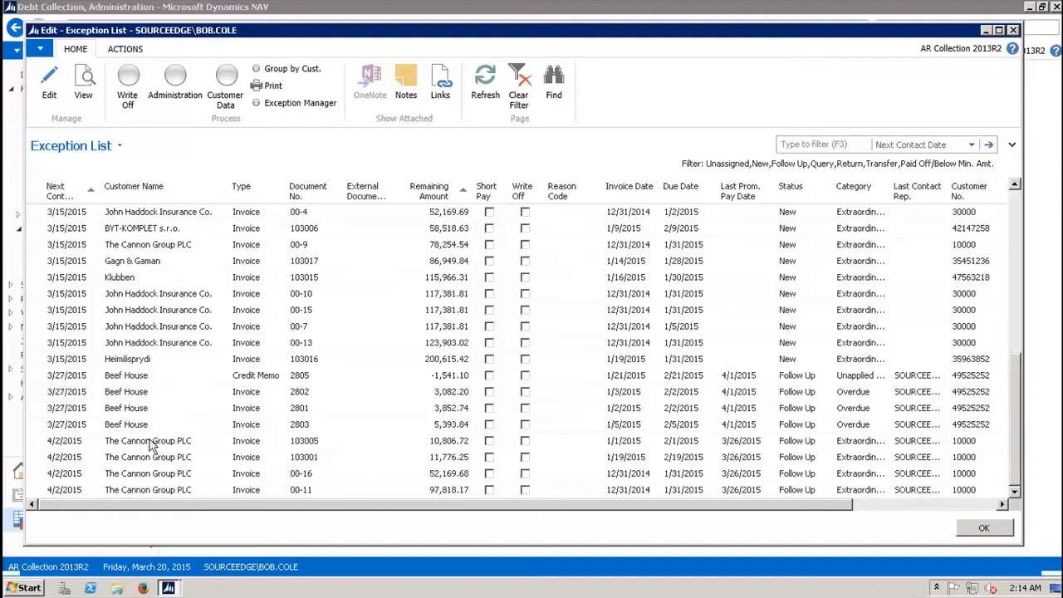
# Open the Exception Manager for Beef House's credit memo 2805 and review its contact event history and related customer actions
pyautogui.click(145, 377)
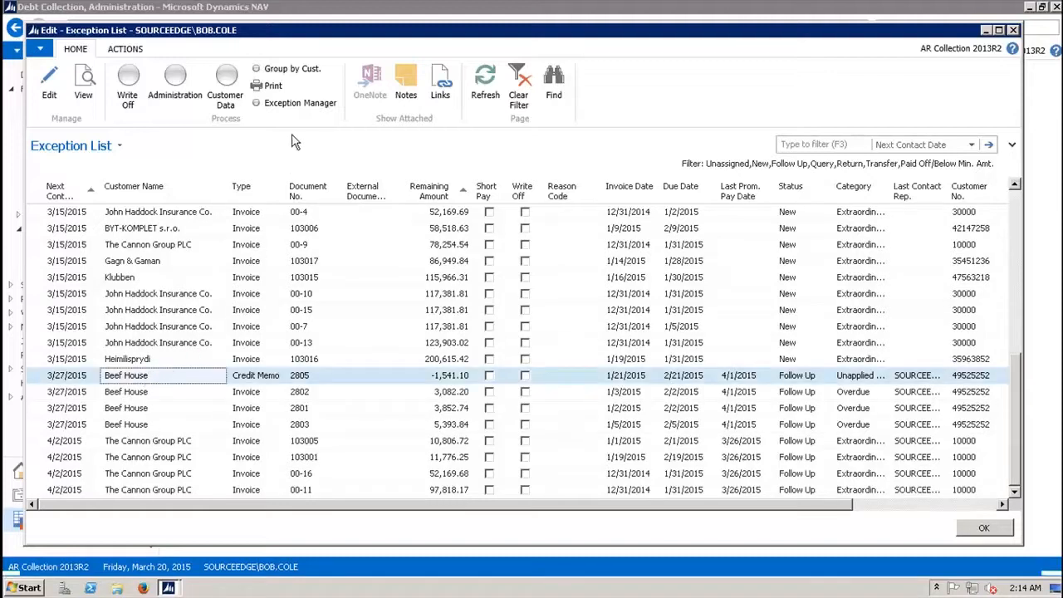
pyautogui.click(310, 113)
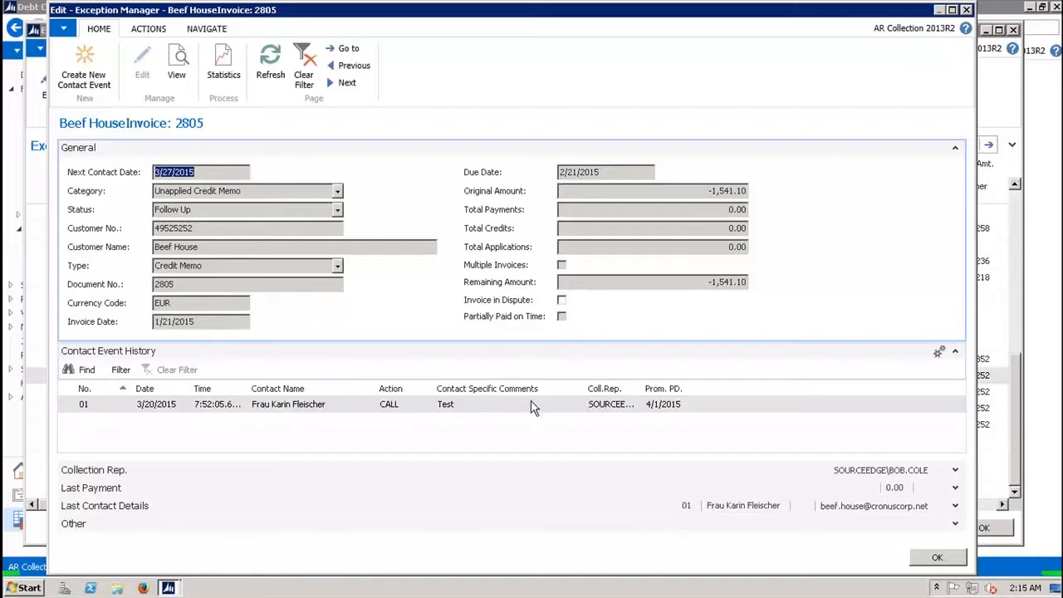
pyautogui.click(533, 407)
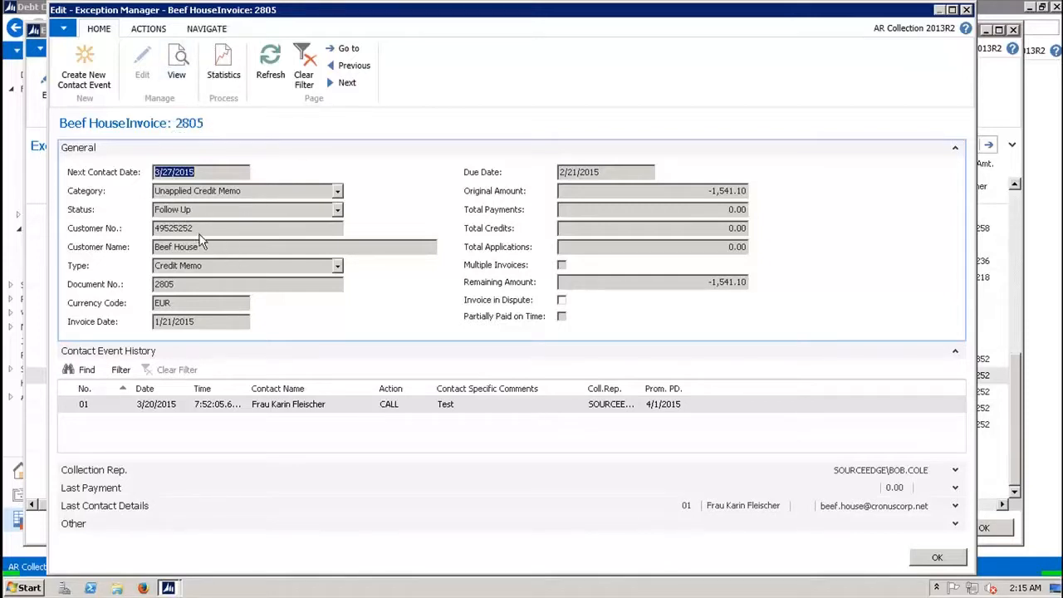
pyautogui.scroll(-2, 197, 280)
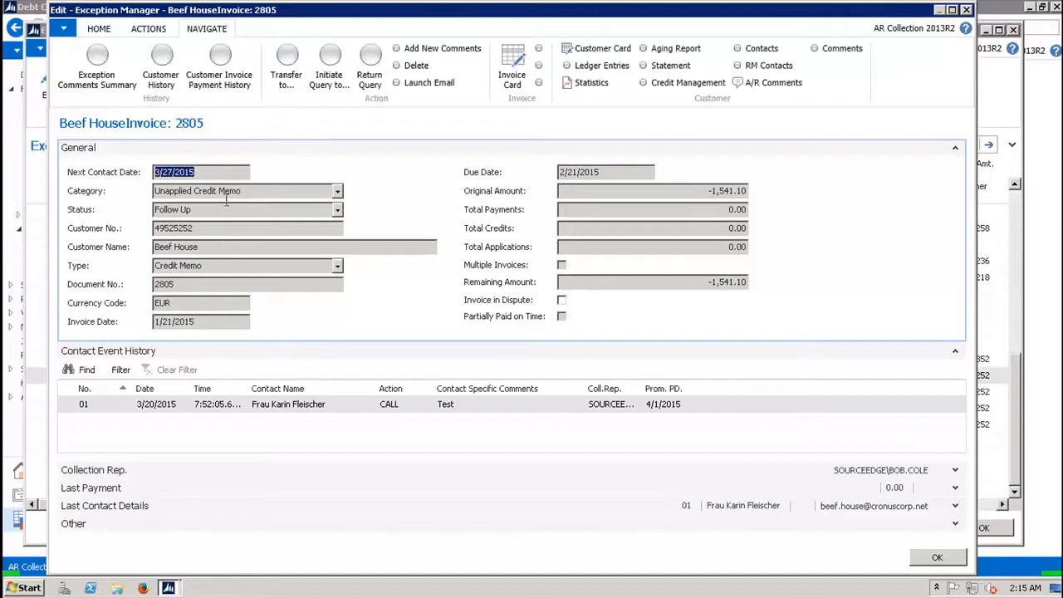
# View Beef House's customer ledger entries, and close all windows back to the Debt Collection Administration page
pyautogui.click(602, 68)
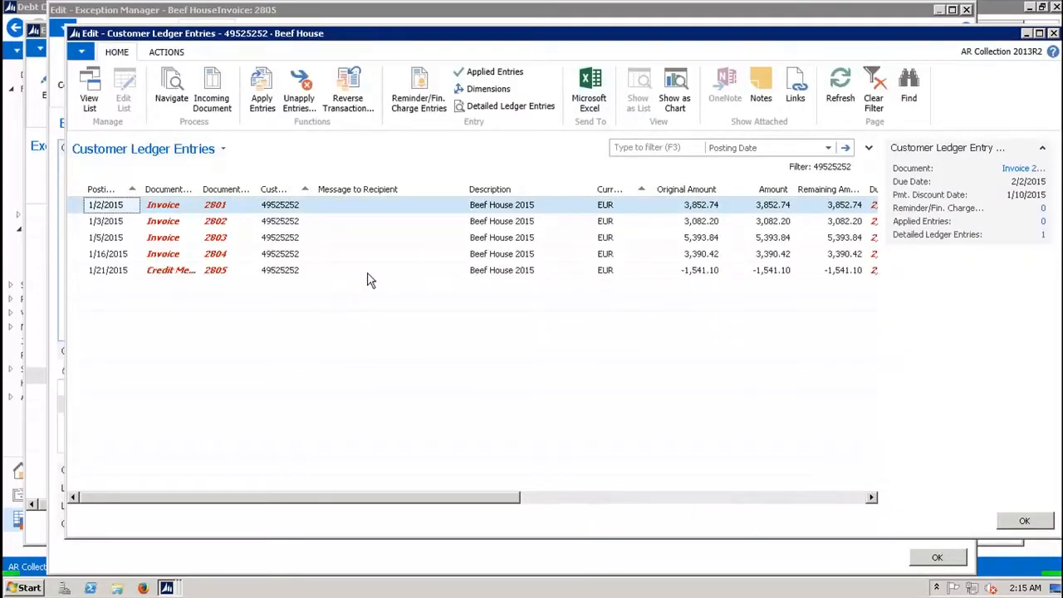
pyautogui.press('Escape')
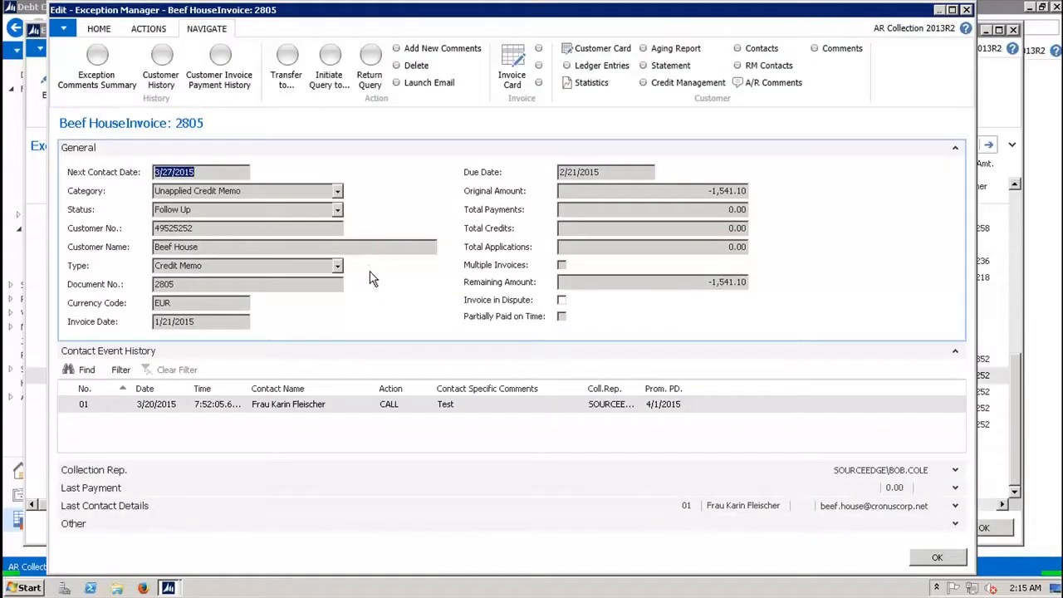
pyautogui.press('Escape')
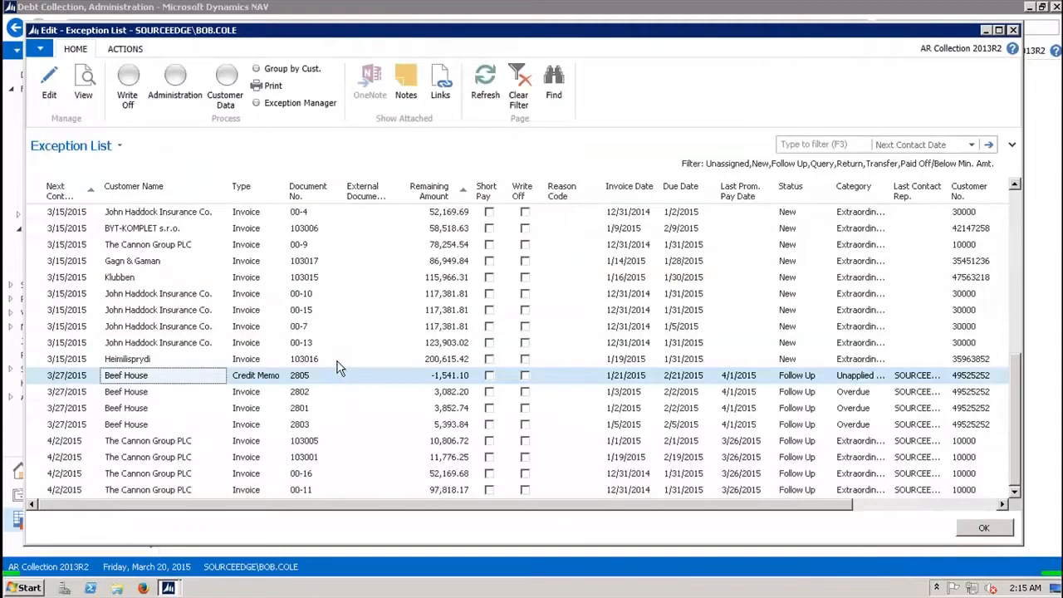
pyautogui.press('Escape')
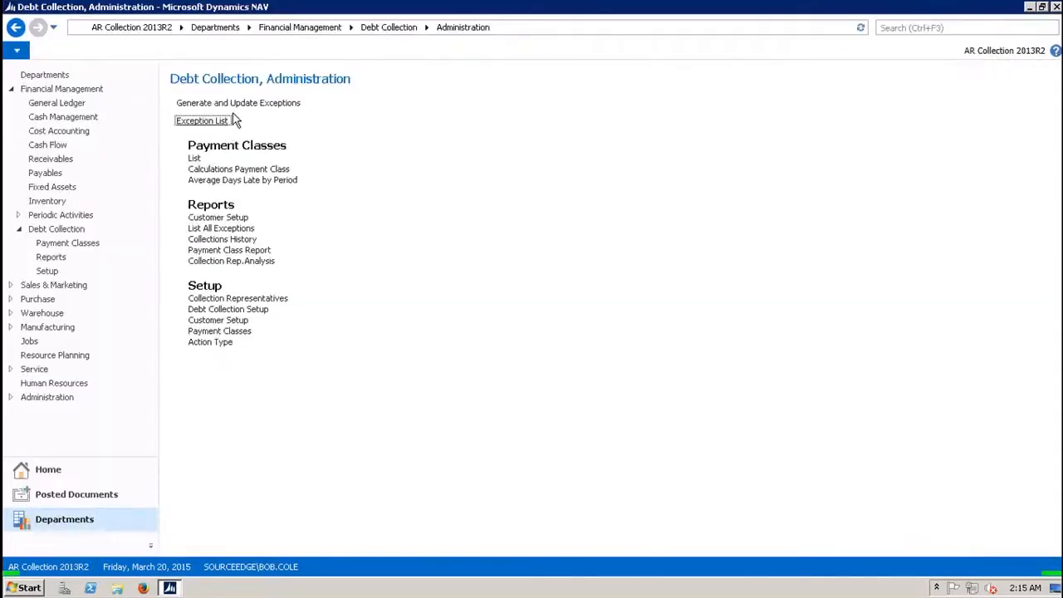